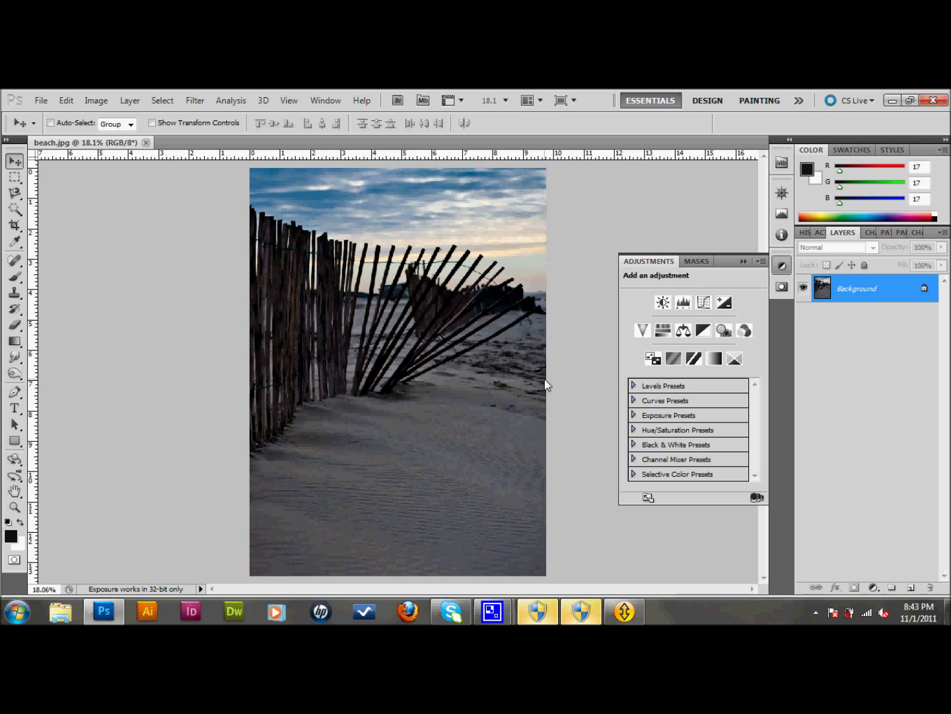
Step: Convert the locked Background into Layer 0 and switch into Quick Mask mode
double_click(888, 289)
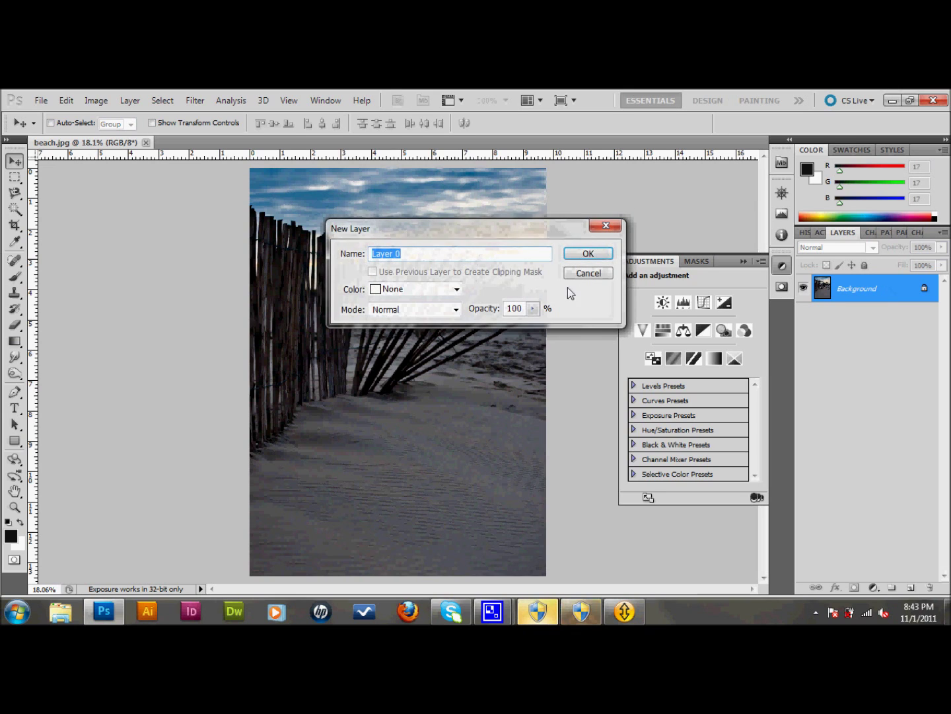
click(588, 253)
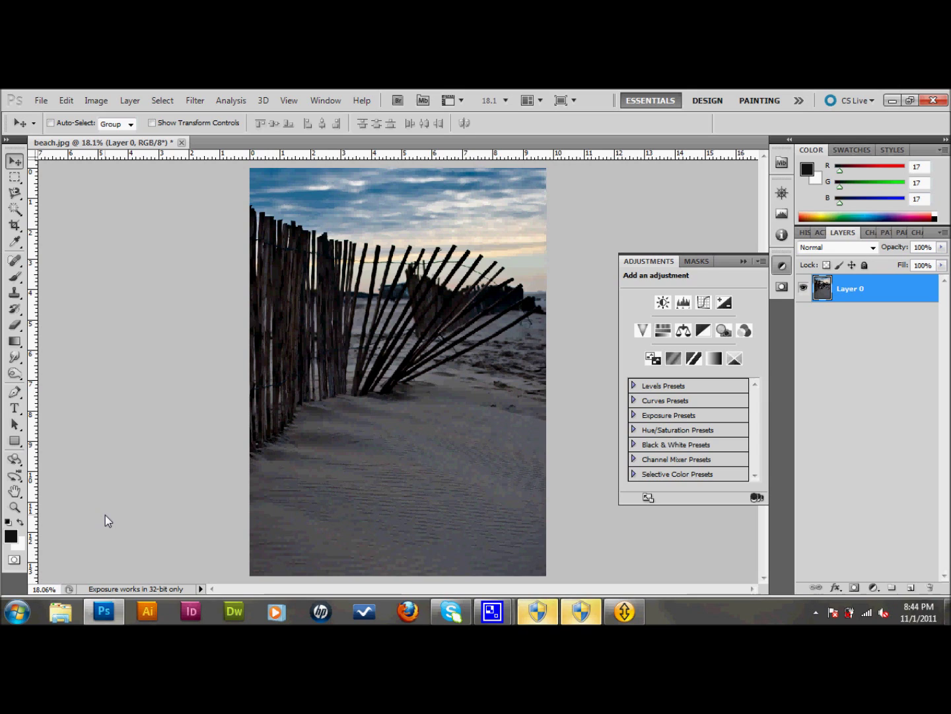
key(q)
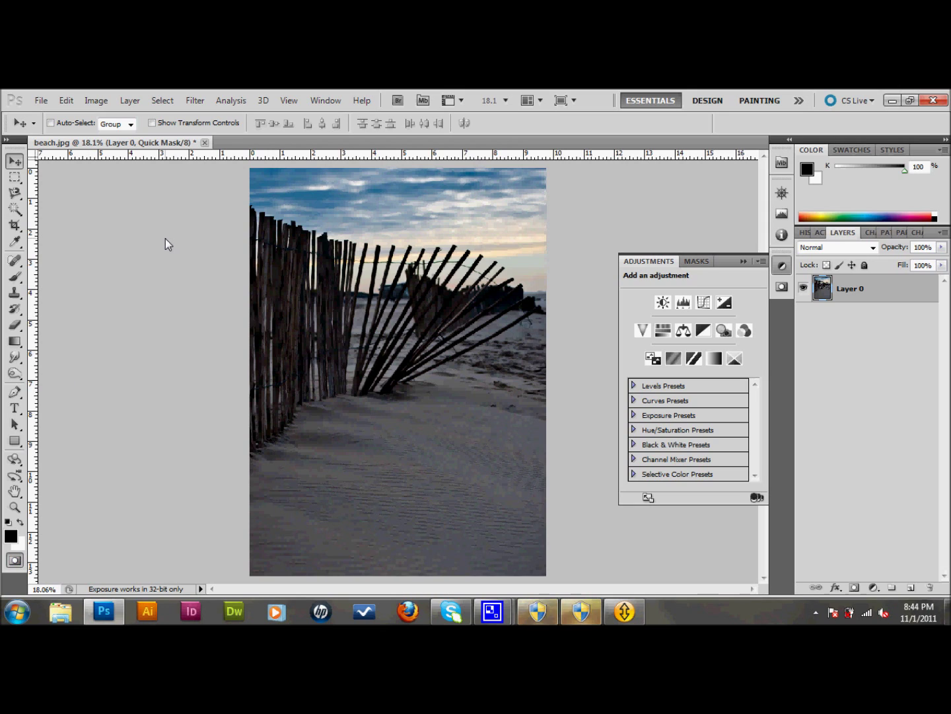
Step: Set the Brush to 51% hardness and mask a first patch at the top of the sky
click(16, 277)
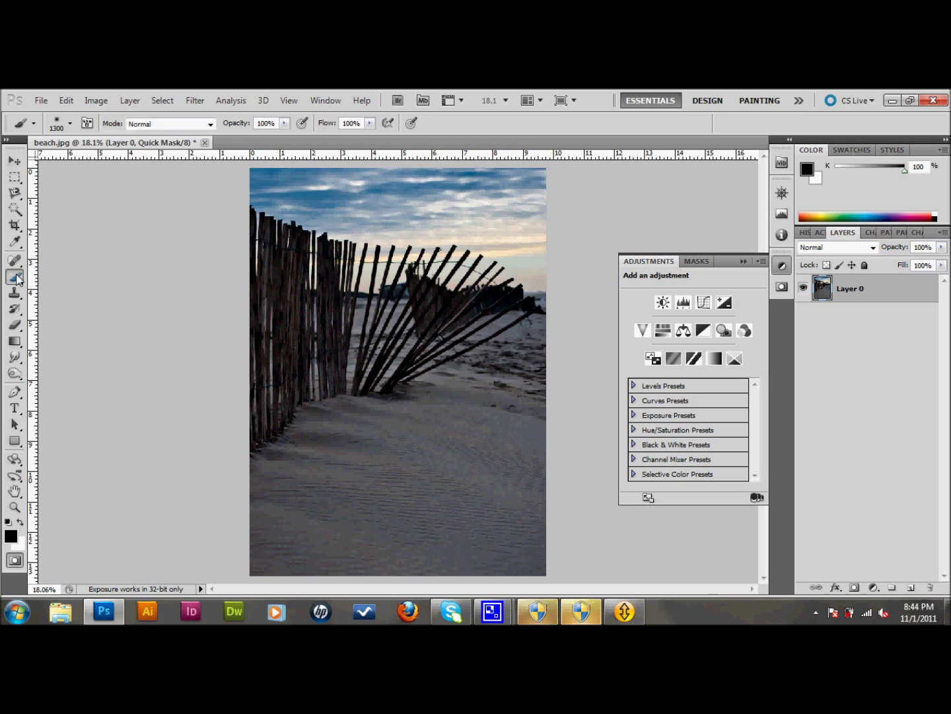
click(58, 124)
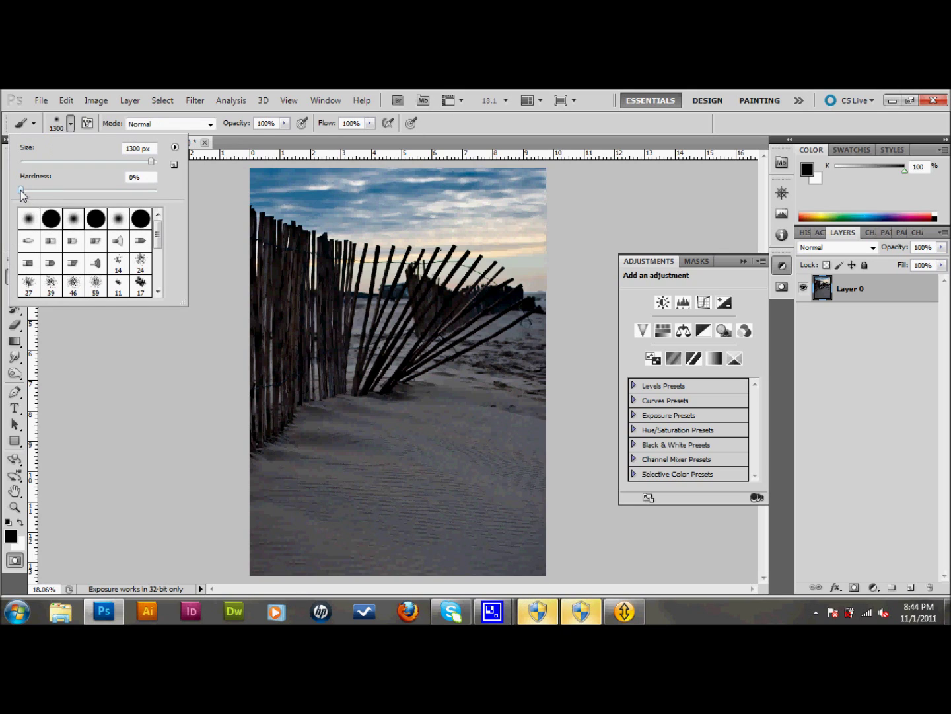
drag(21, 193, 105, 193)
click(452, 167)
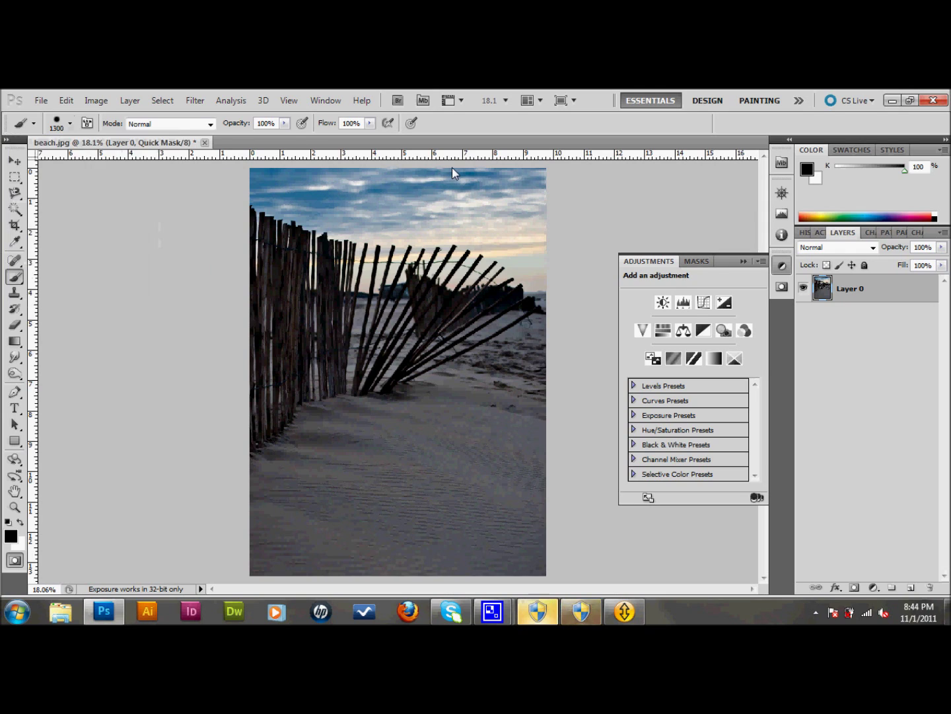
click(453, 168)
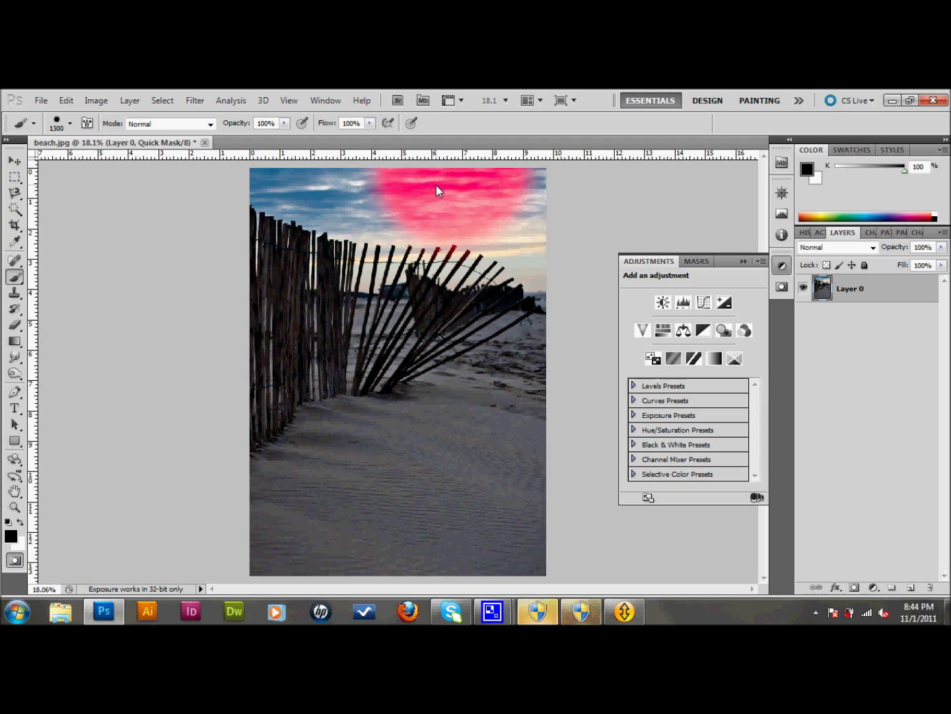
Step: Mask the rest of the sky and the fence post tops with brush sizes 800, 500, 70 and 40 px
key(bracketleft)
key(bracketleft)
key(bracketleft)
key(bracketleft)
key(bracketleft)
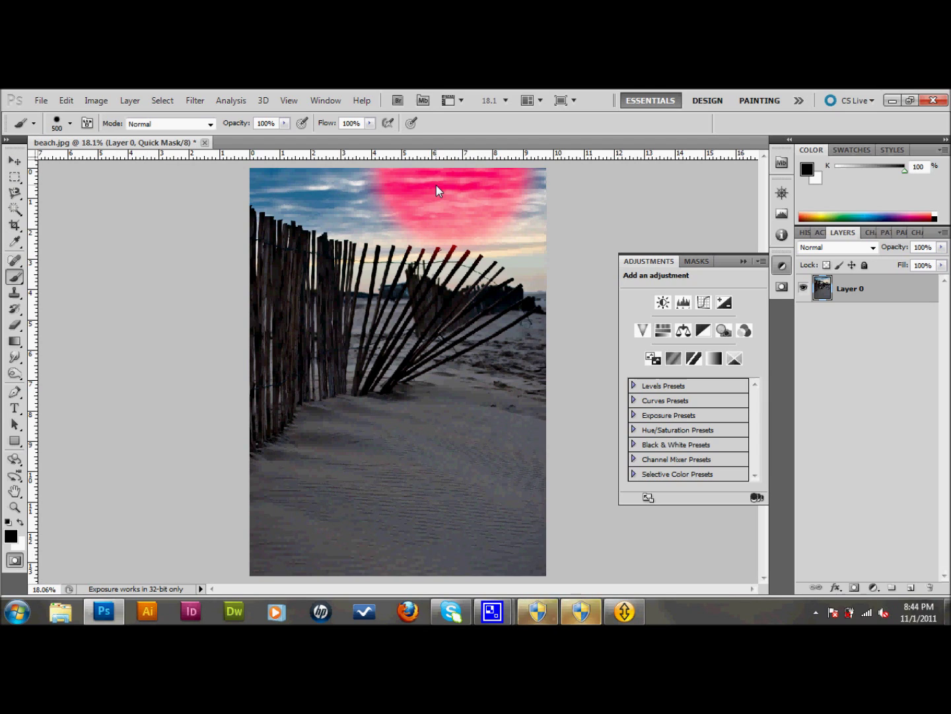
key(bracketleft)
key(bracketleft)
key(bracketleft)
mouse_move(508, 192)
mouse_down()
mouse_move(536, 196)
mouse_move(465, 179)
mouse_move(262, 182)
mouse_move(378, 223)
mouse_move(463, 217)
mouse_move(508, 229)
mouse_move(547, 258)
mouse_move(461, 259)
mouse_move(413, 240)
mouse_move(393, 241)
mouse_move(362, 271)
mouse_up()
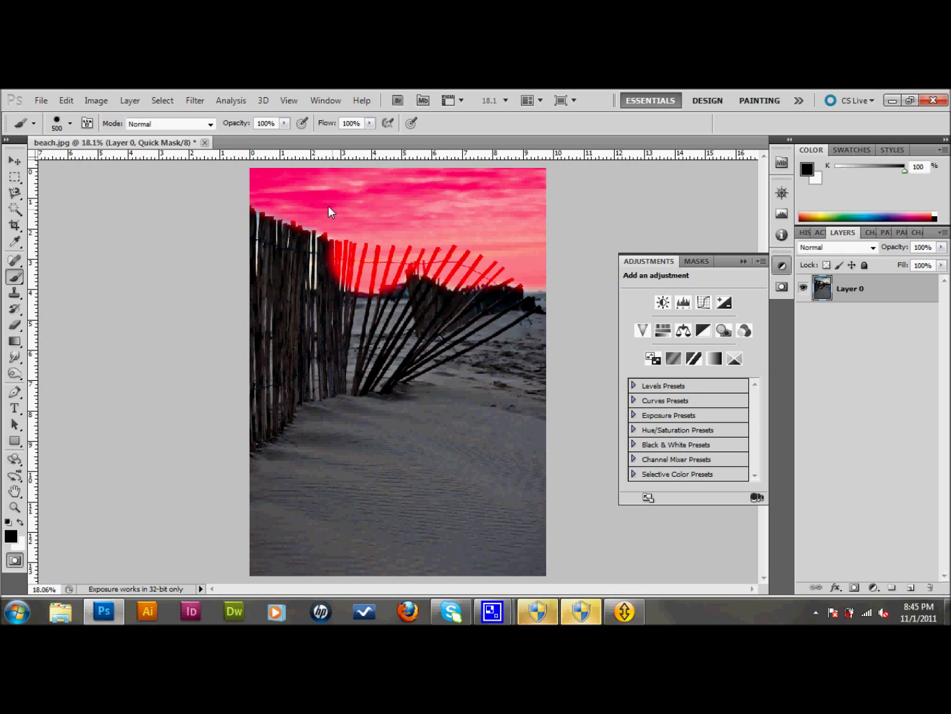
drag(313, 197, 260, 188)
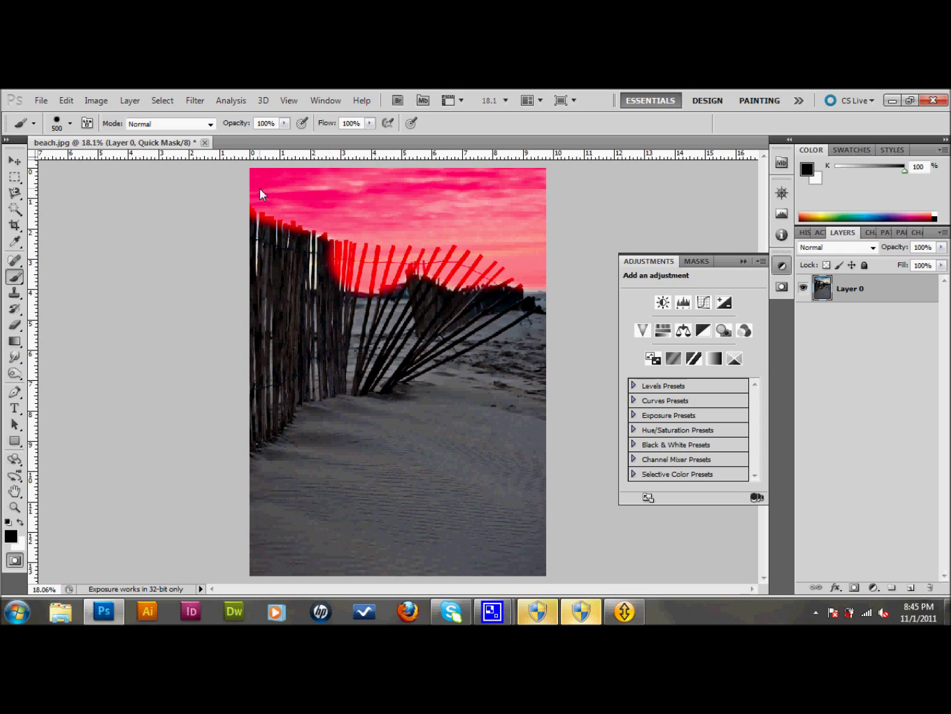
key(bracketleft)
key(bracketleft)
key(bracketleft)
key(bracketleft)
key(bracketleft)
key(bracketleft)
key(bracketleft)
key(bracketleft)
key(bracketleft)
key(bracketleft)
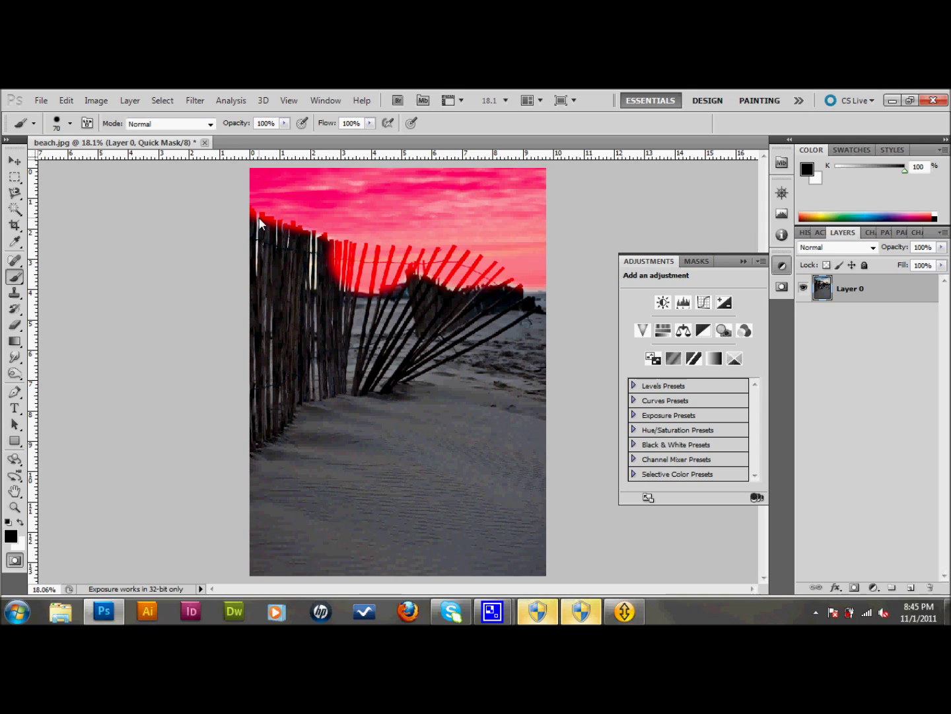
key(bracketleft)
key(bracketleft)
key(bracketleft)
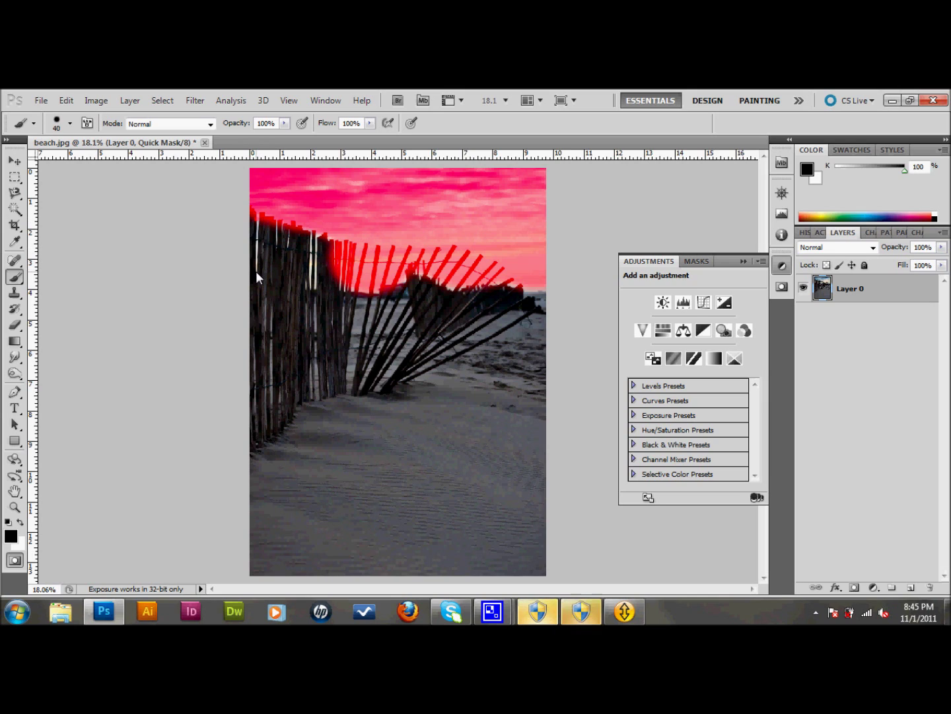
drag(255, 270, 256, 271)
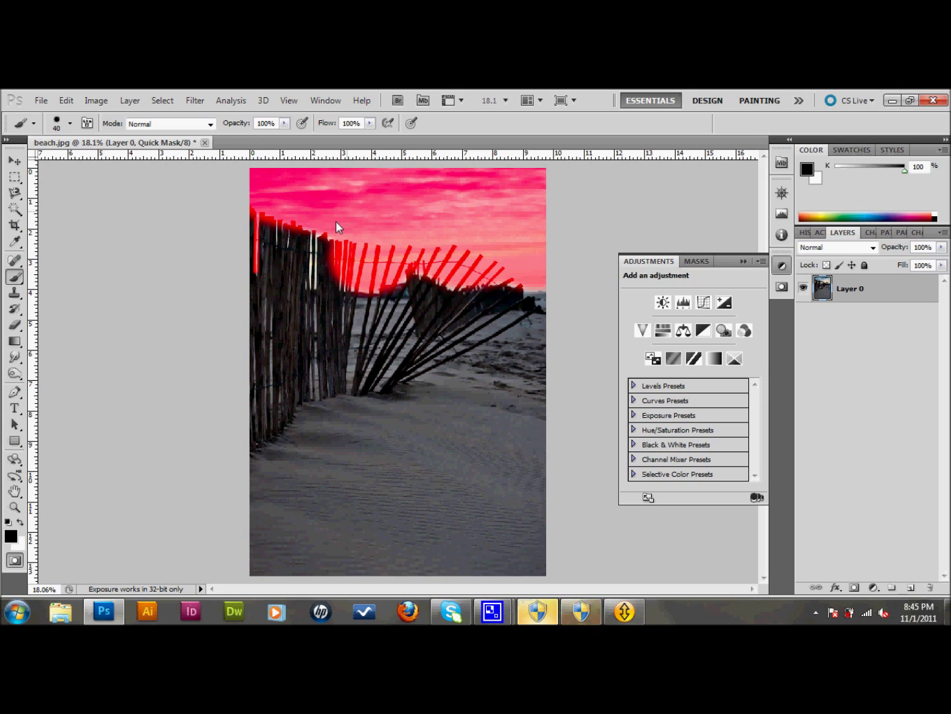
shift+click(310, 285)
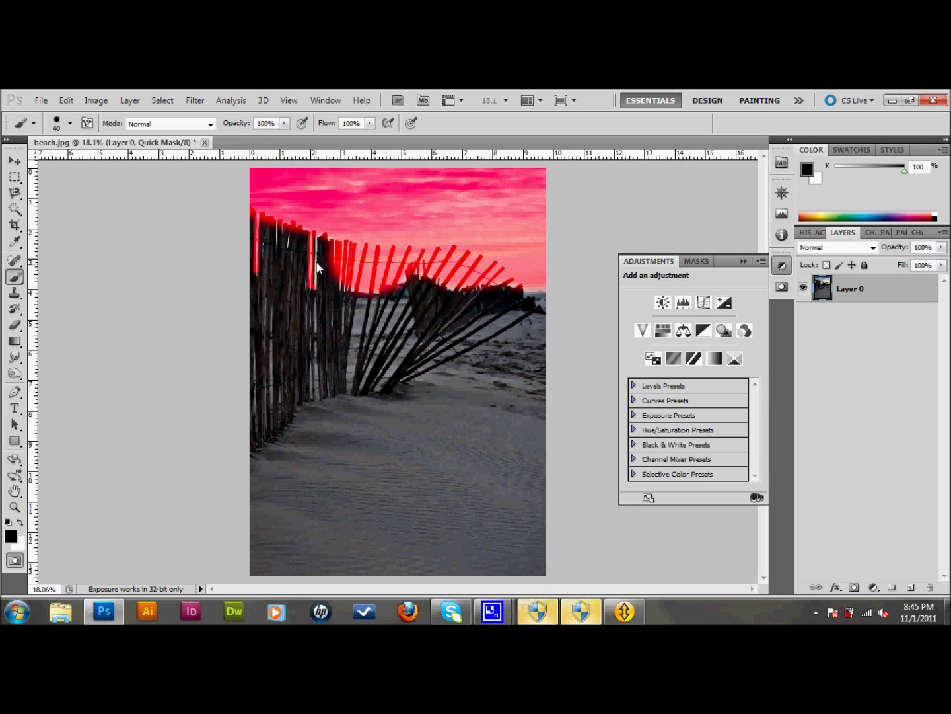
shift+click(318, 240)
Step: Tidy the mask edges with a 100 px eraser and exit Quick Mask to a selection
key(e)
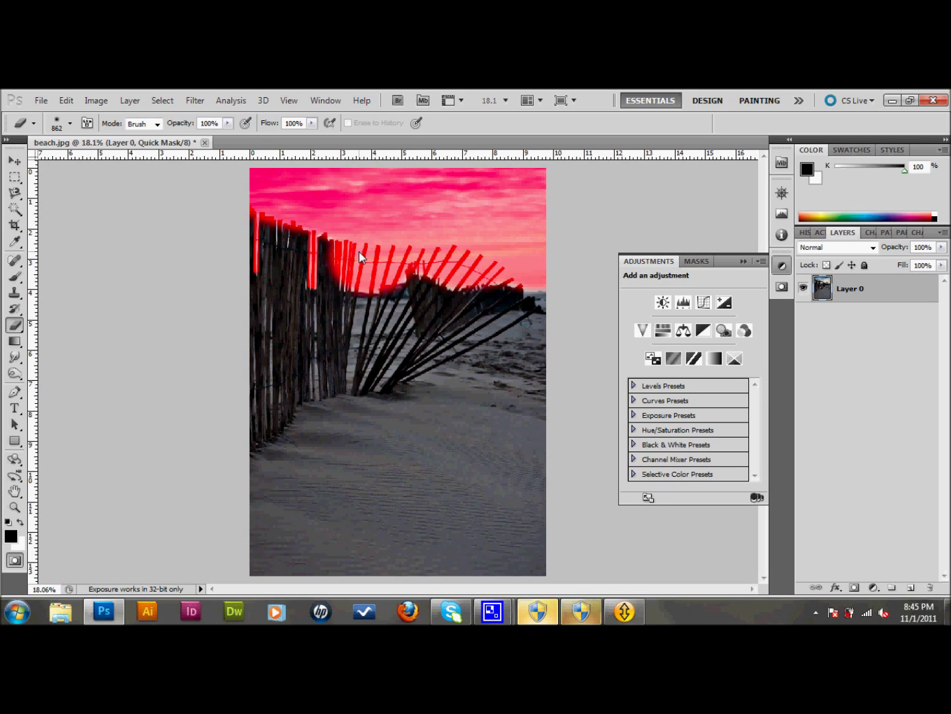
key(bracketleft)
key(bracketleft)
key(bracketleft)
key(bracketleft)
key(bracketleft)
key(bracketleft)
key(bracketleft)
key(bracketleft)
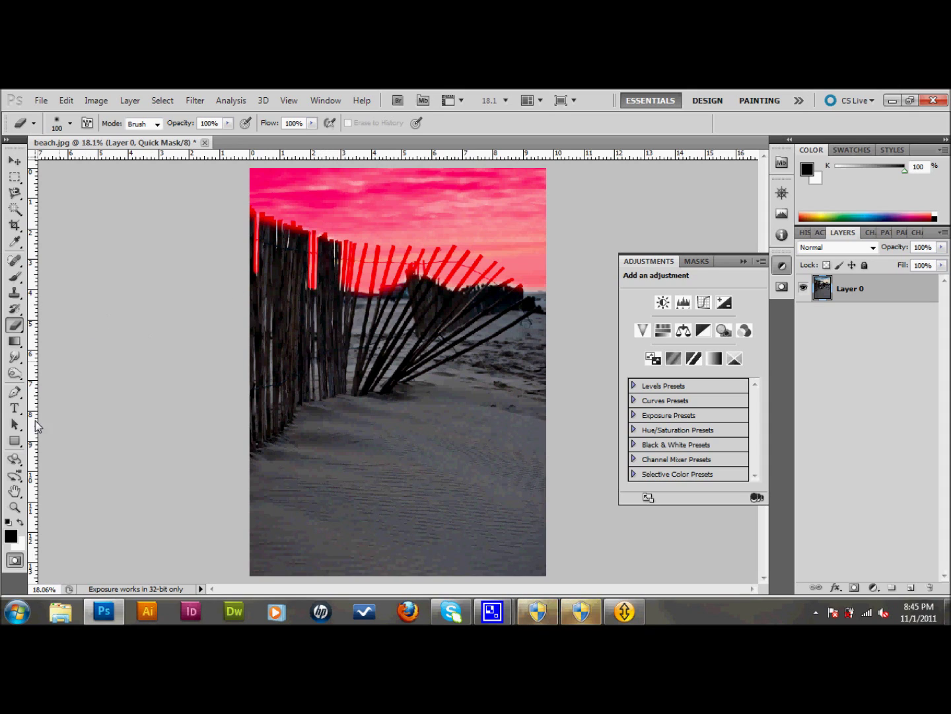
click(15, 561)
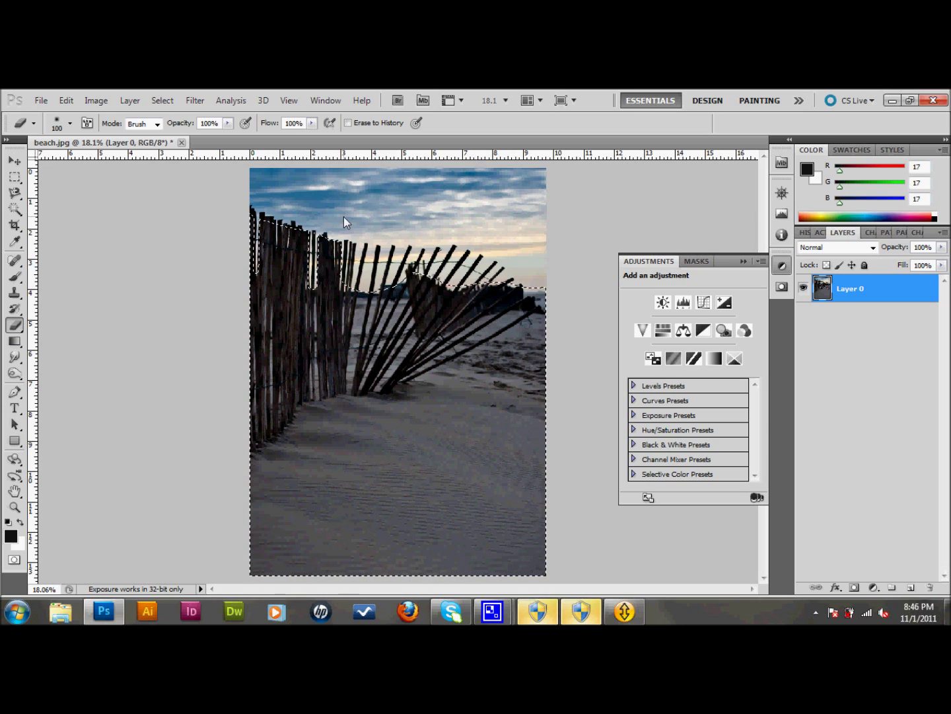
Step: Invert the selection to cover the sky and check it in Quick Mask before returning to a selection
click(171, 100)
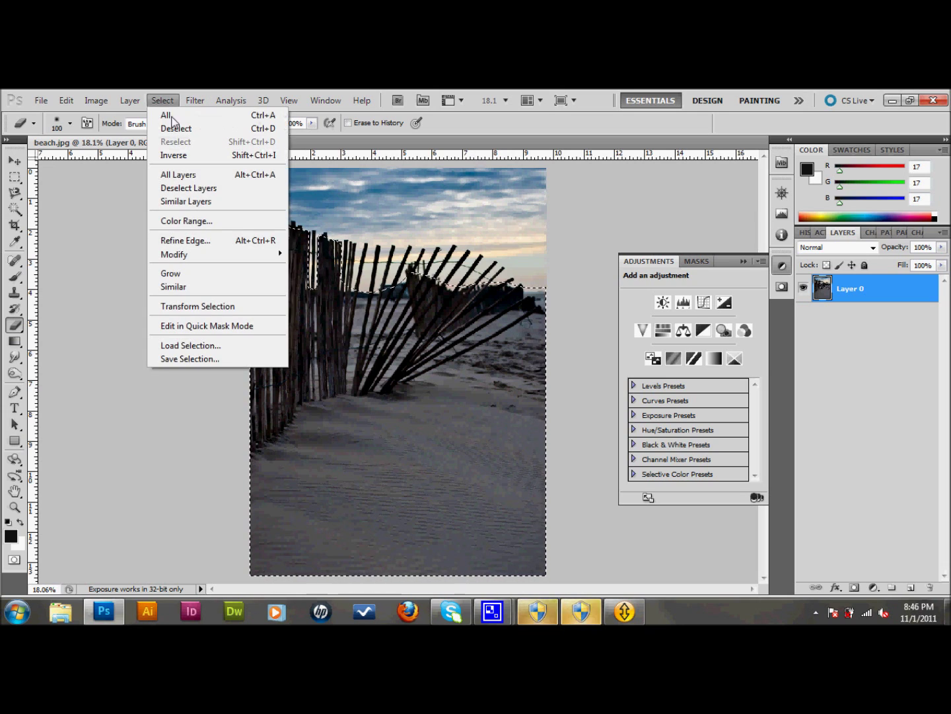
click(172, 154)
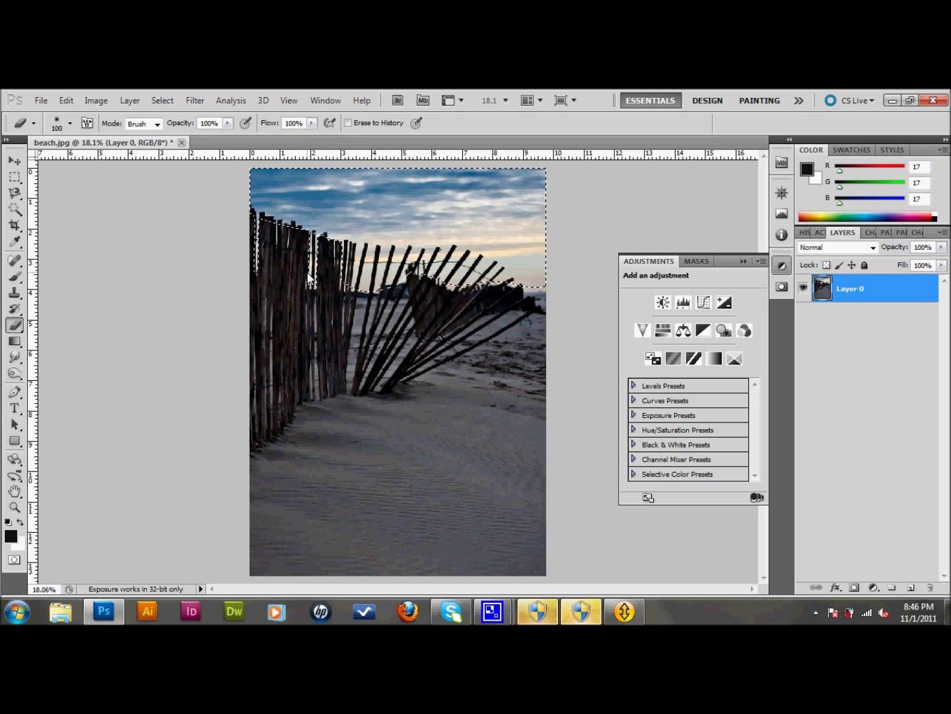
key(q)
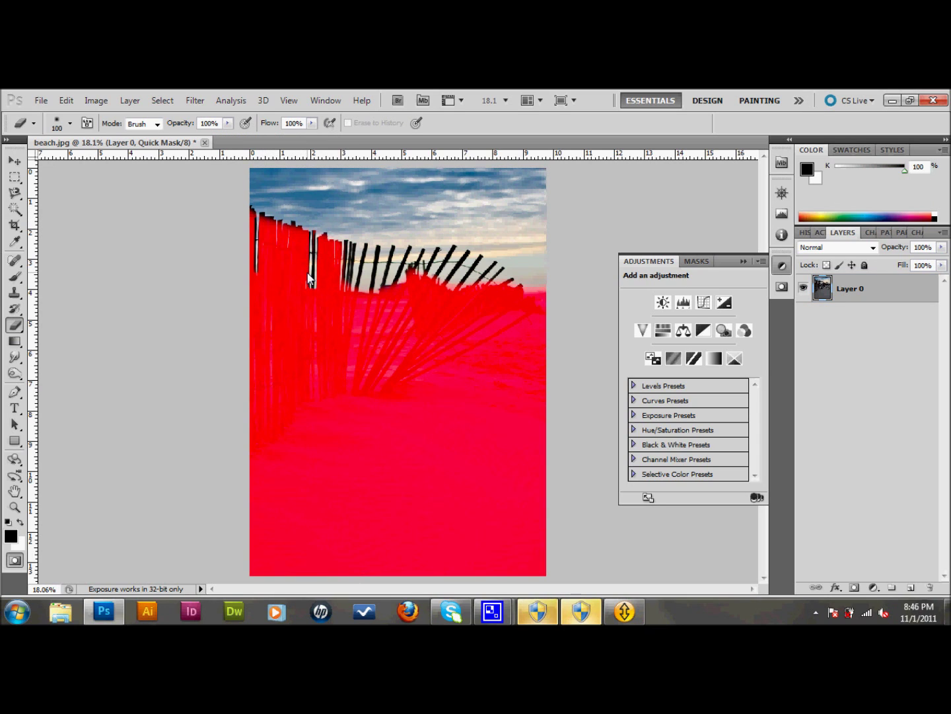
key(b)
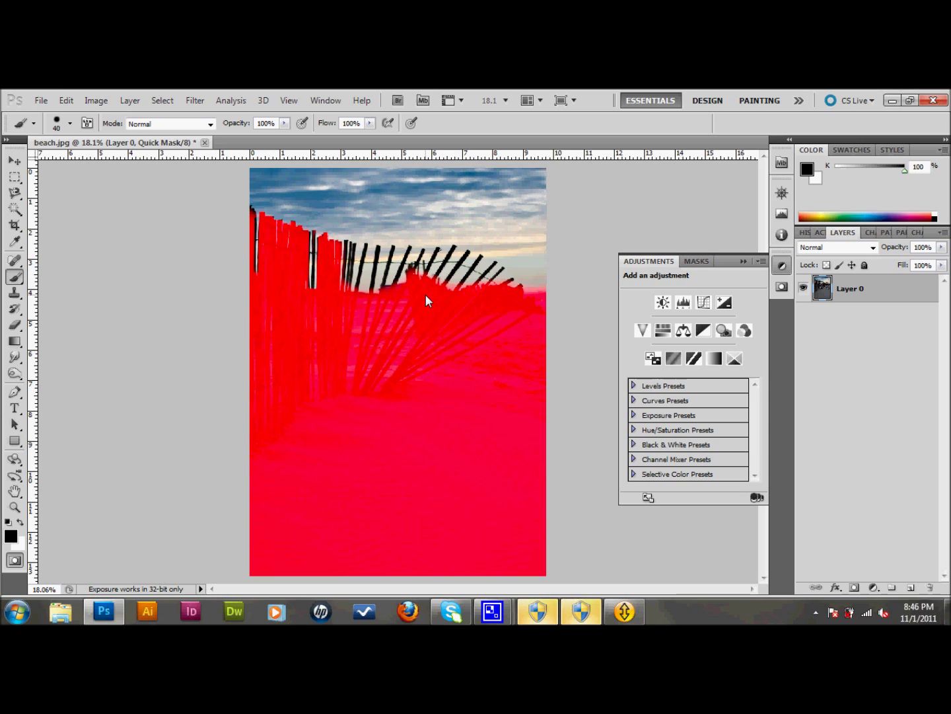
key(q)
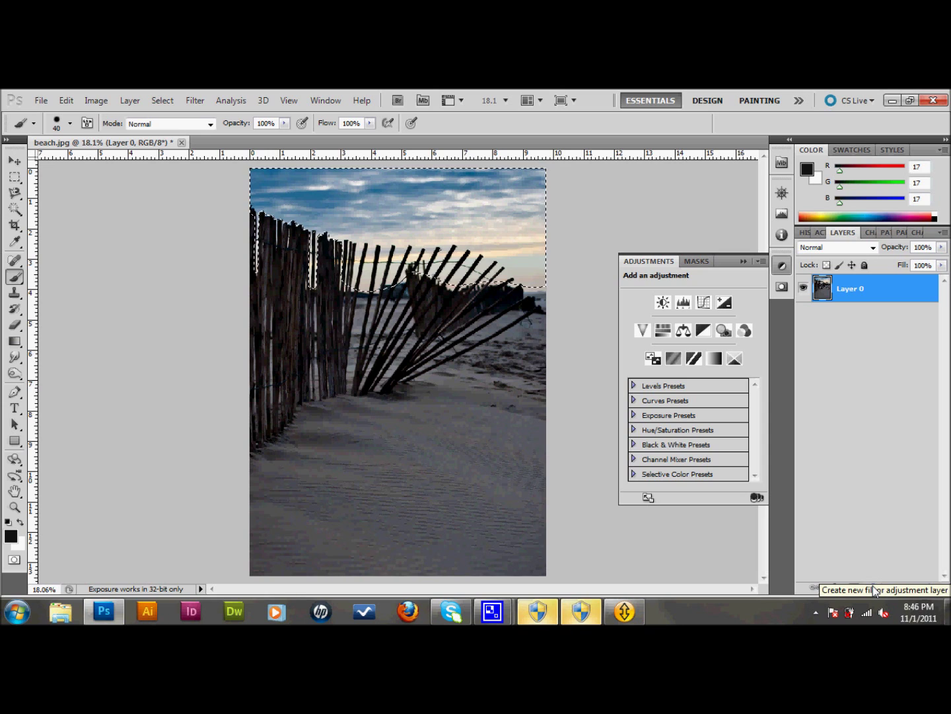
click(873, 587)
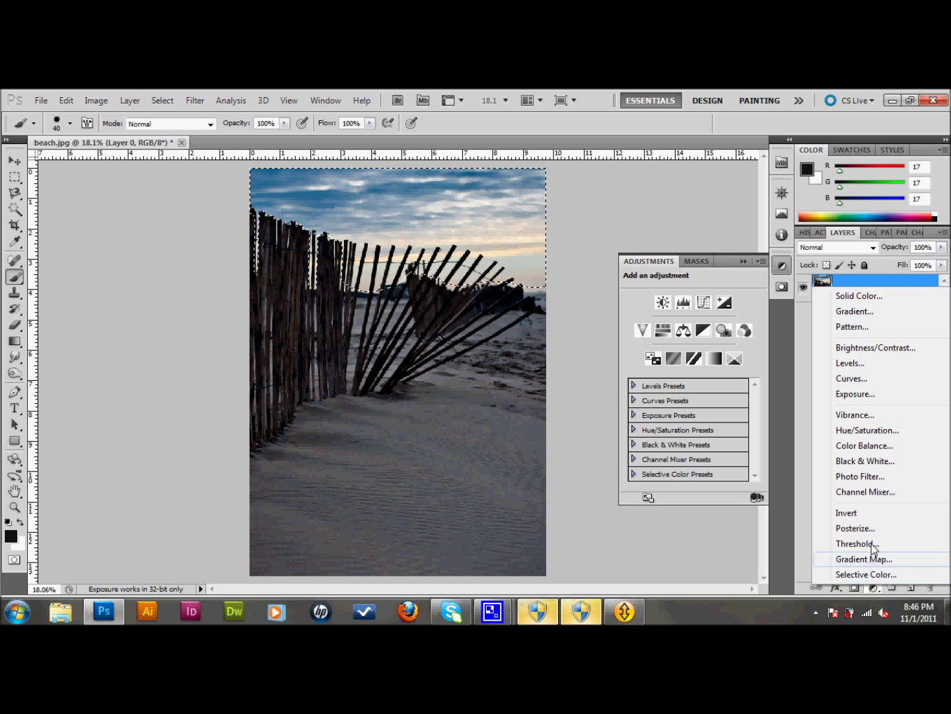
Step: Add a Magenta Photo Filter at 40% density, then select Layer 0 and hide the tint to compare
click(882, 478)
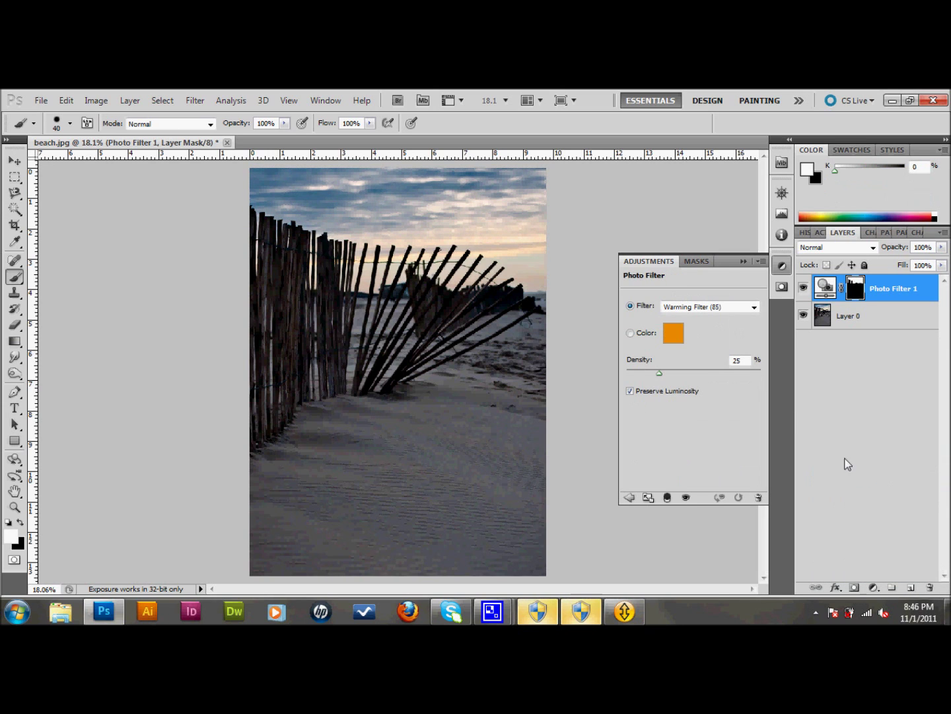
click(716, 307)
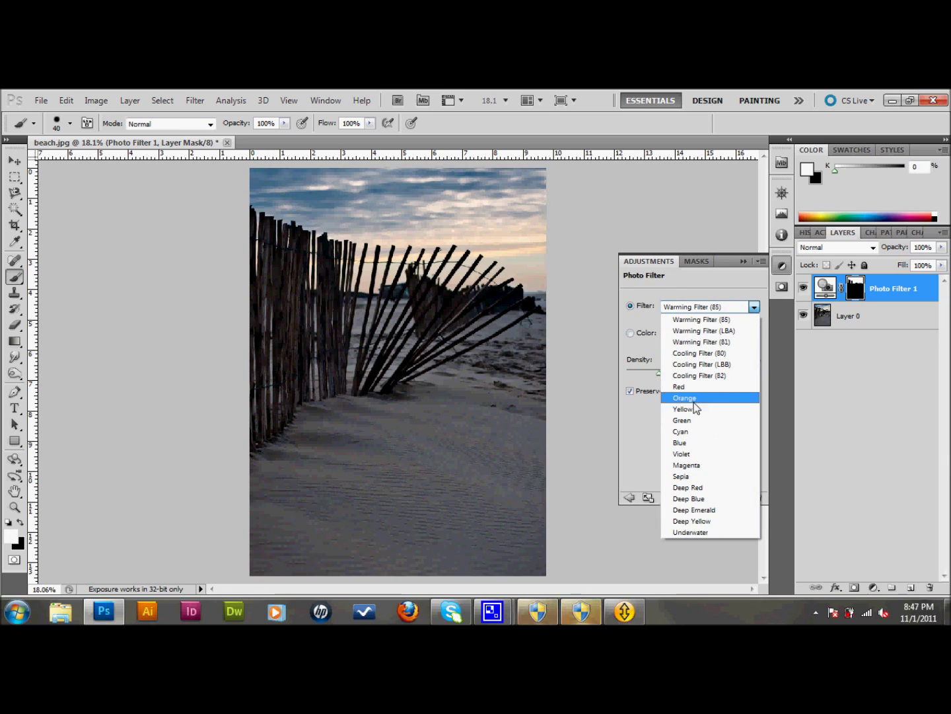
click(687, 465)
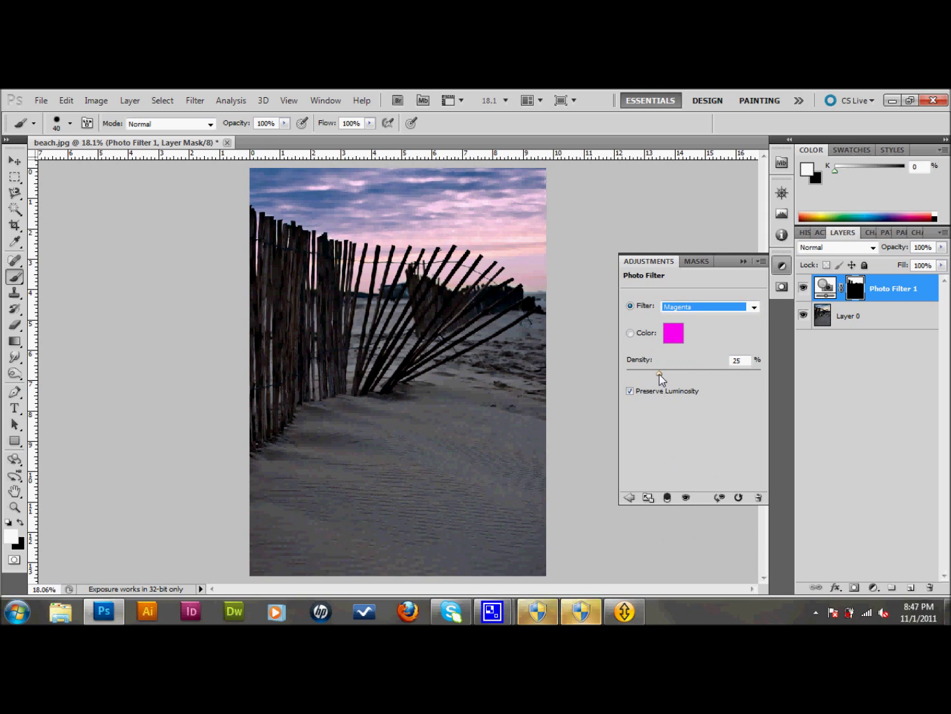
drag(660, 374, 683, 377)
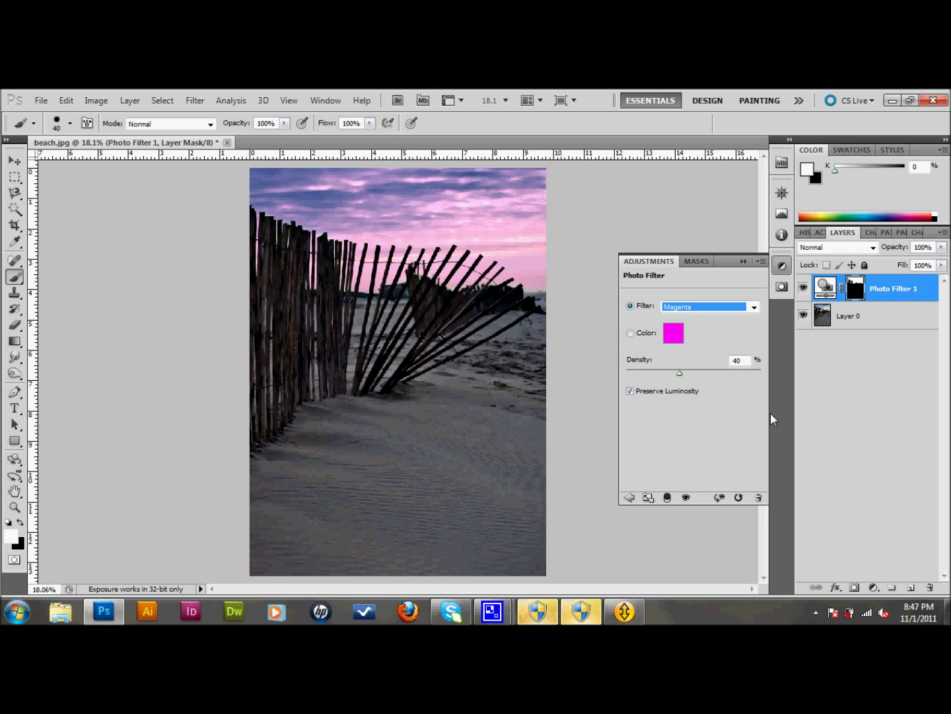
click(864, 318)
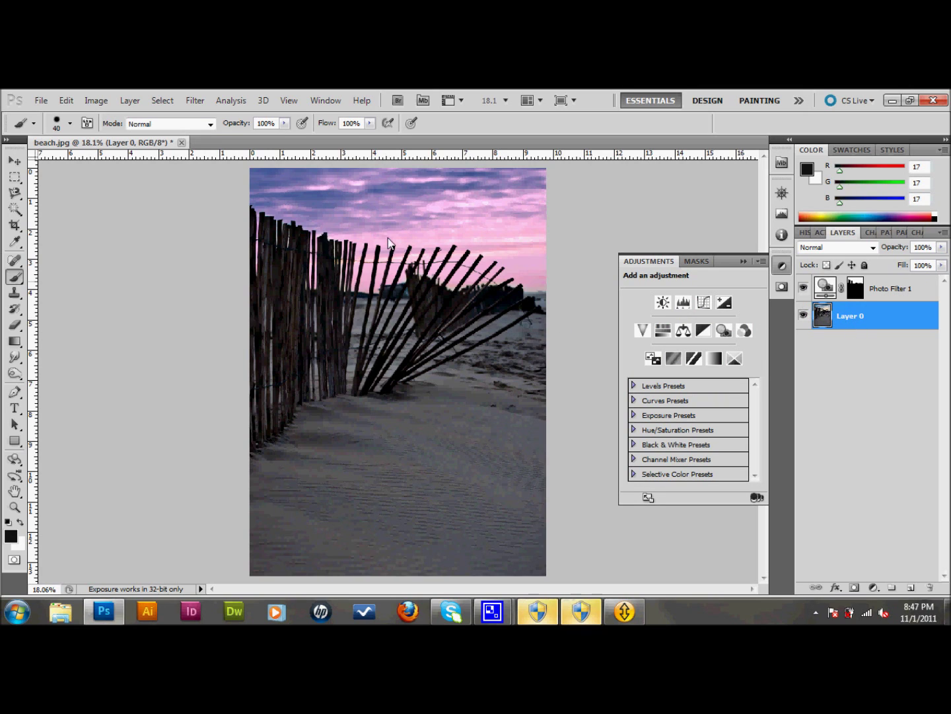
click(804, 289)
Step: Re-show the magenta tint, then quick-mask the sky and fence tops with a 900 px brush into a selection
click(804, 288)
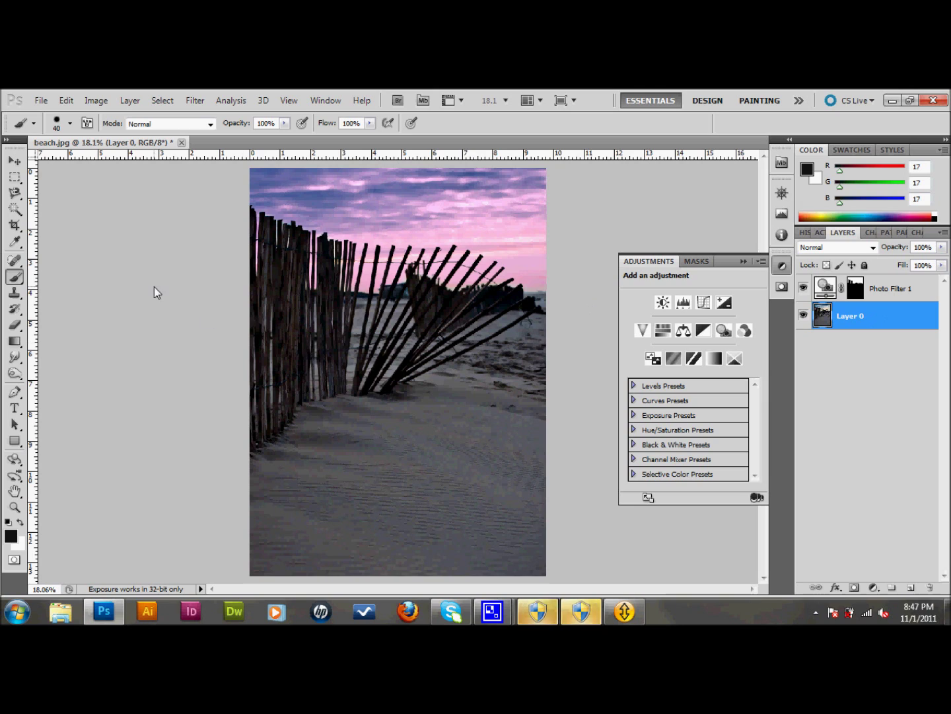
click(15, 561)
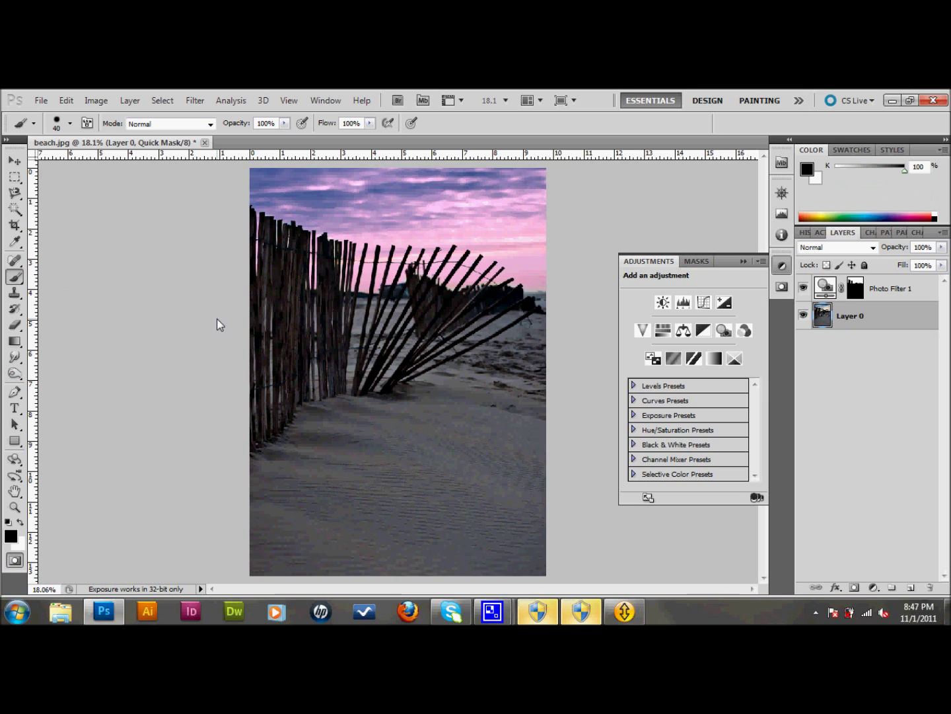
key(bracketright)
key(bracketright)
key(bracketright)
key(bracketright)
key(bracketright)
key(bracketright)
key(bracketright)
key(bracketright)
key(bracketright)
key(bracketright)
key(bracketright)
key(bracketright)
key(bracketright)
key(bracketright)
key(bracketright)
key(bracketright)
key(bracketright)
key(bracketright)
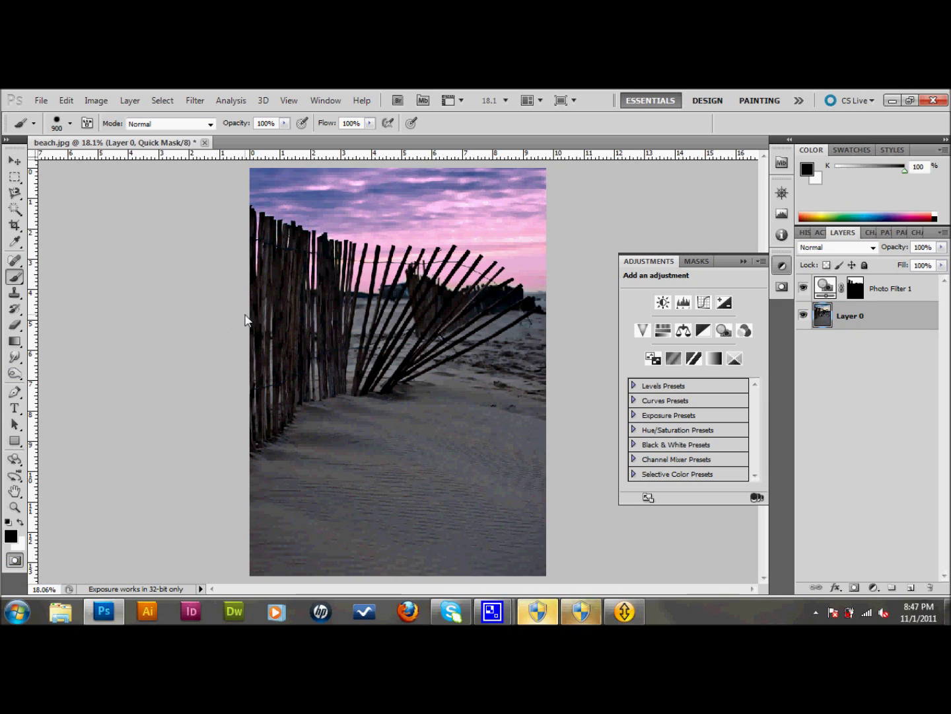
click(283, 163)
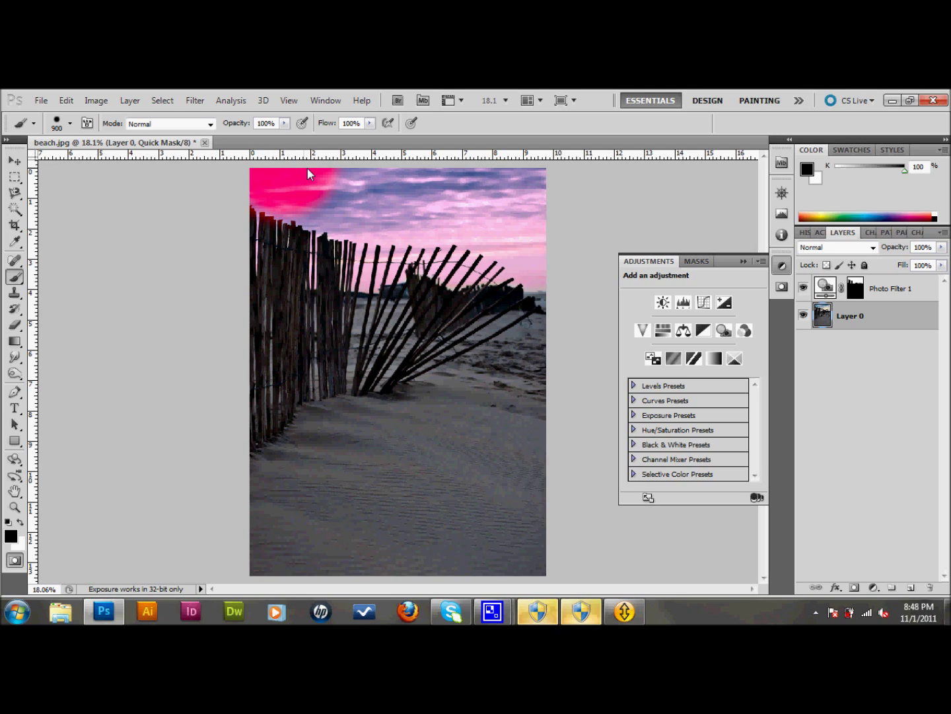
mouse_move(308, 168)
mouse_down()
mouse_move(387, 187)
mouse_move(490, 189)
mouse_move(533, 207)
mouse_move(491, 204)
mouse_move(555, 241)
mouse_move(521, 228)
mouse_move(460, 229)
mouse_move(421, 204)
mouse_move(390, 272)
mouse_move(364, 279)
mouse_up()
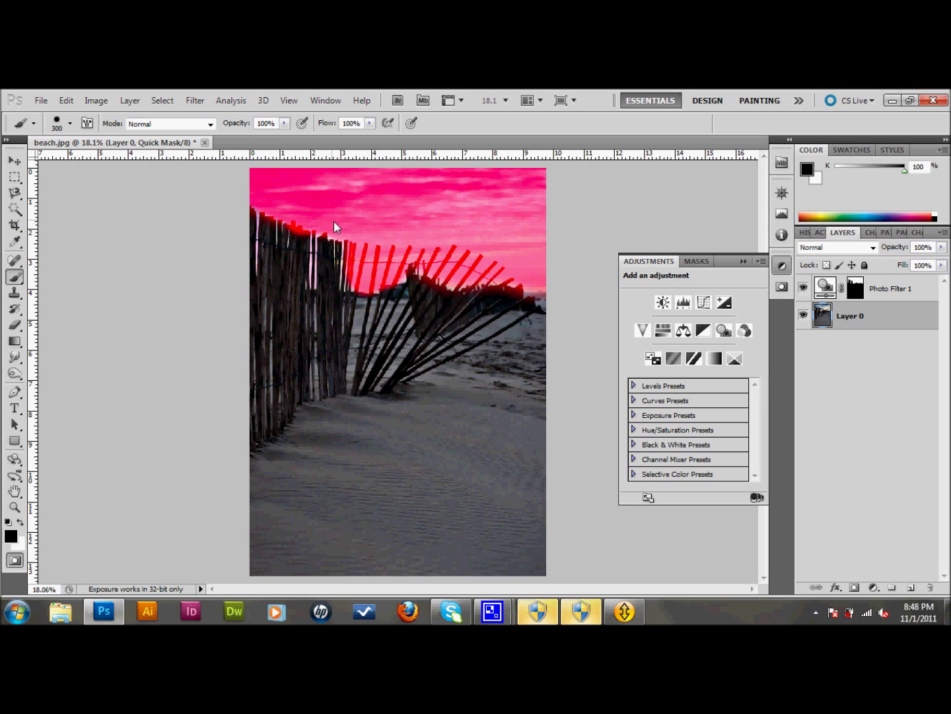
drag(365, 228, 355, 271)
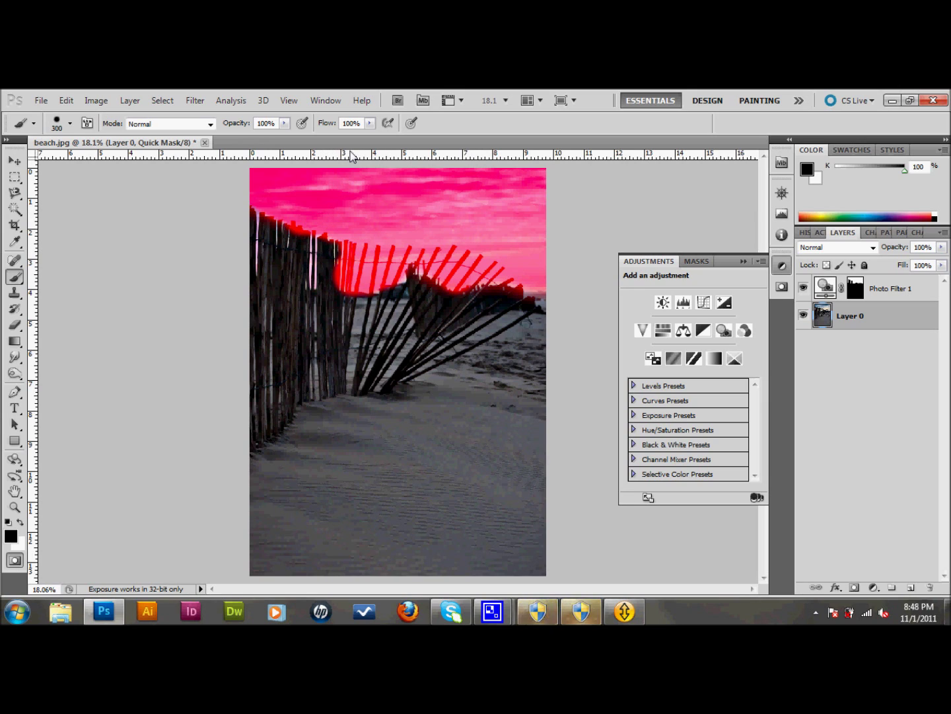
key(q)
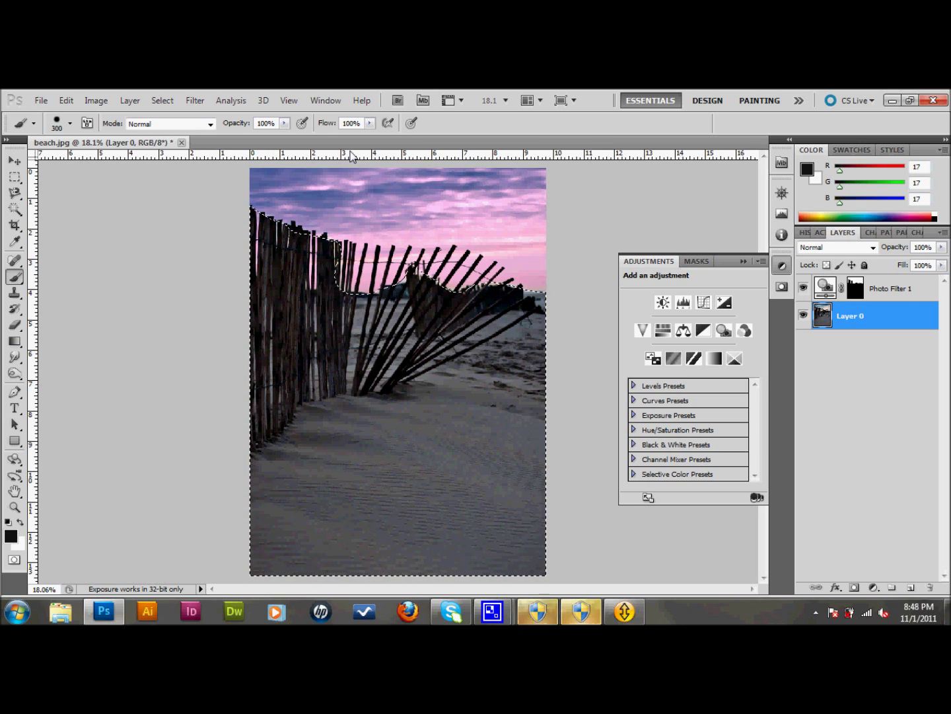
Step: Add a Photo Filter using Warming Filter (85) with density set to about 90%
click(875, 590)
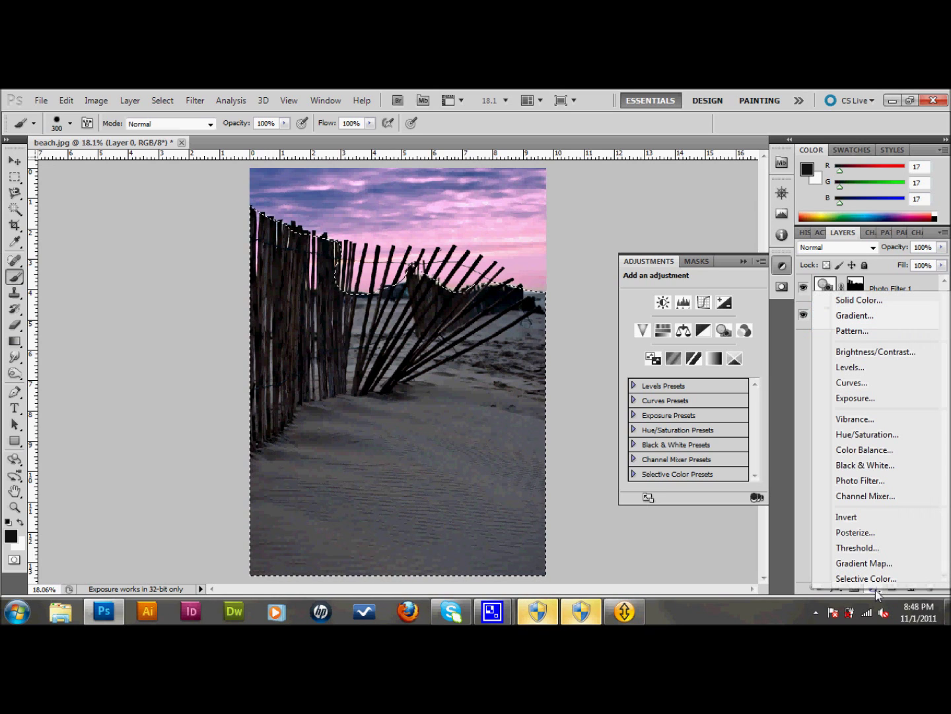
click(870, 482)
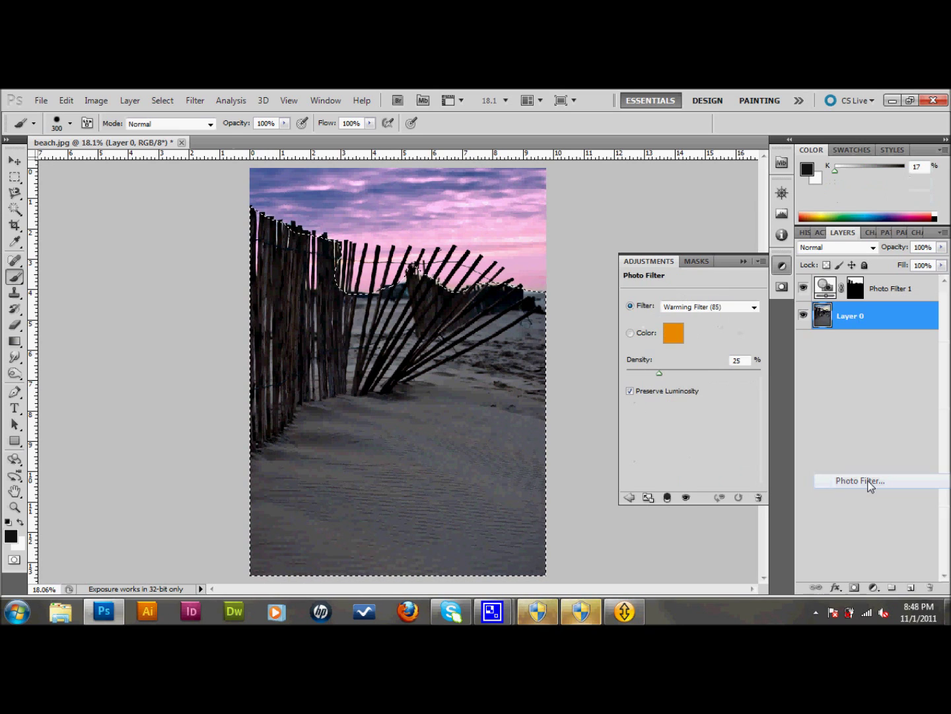
click(710, 309)
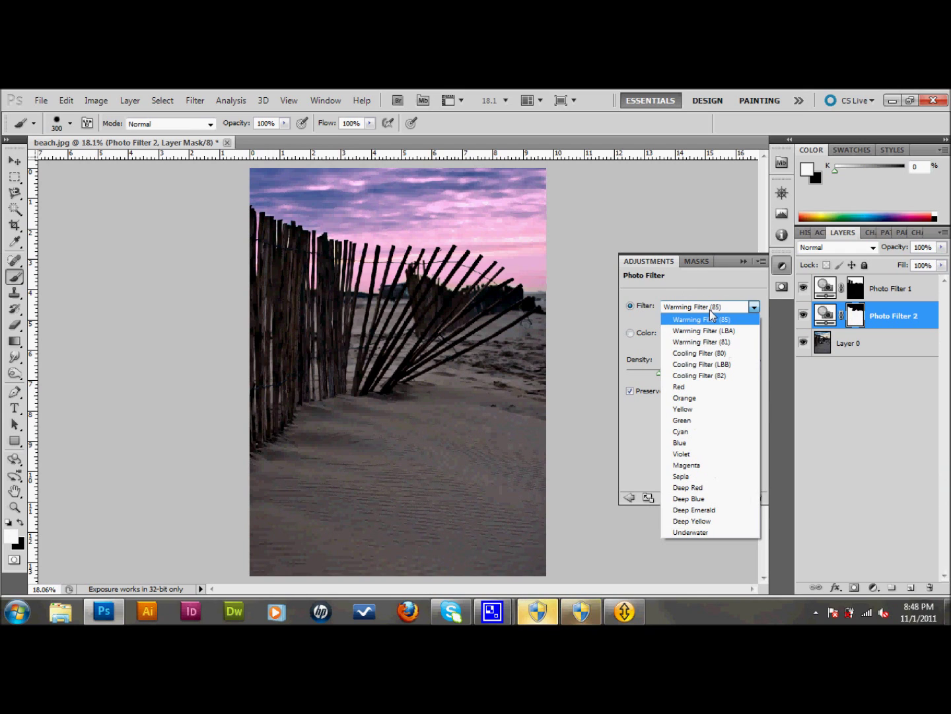
click(713, 321)
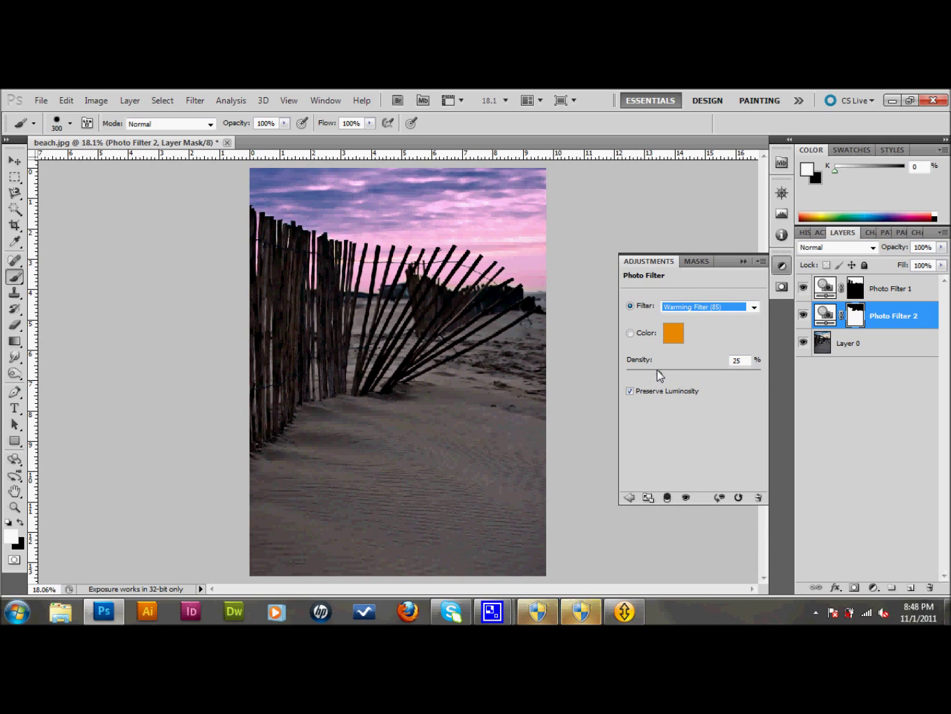
drag(661, 373, 697, 374)
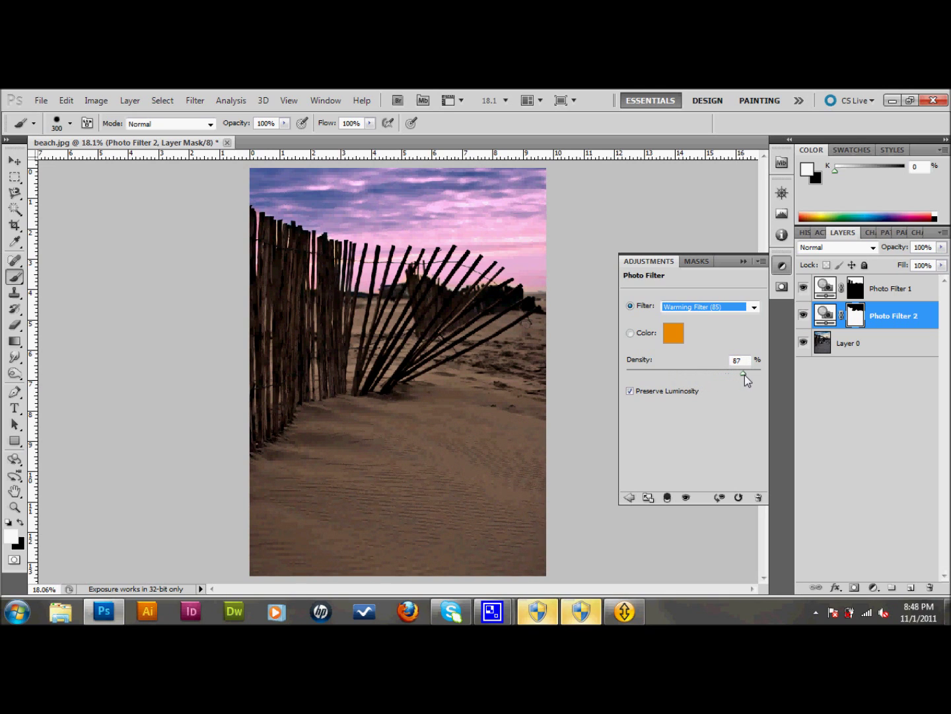
drag(744, 376, 750, 378)
drag(753, 376, 752, 376)
drag(752, 375, 760, 377)
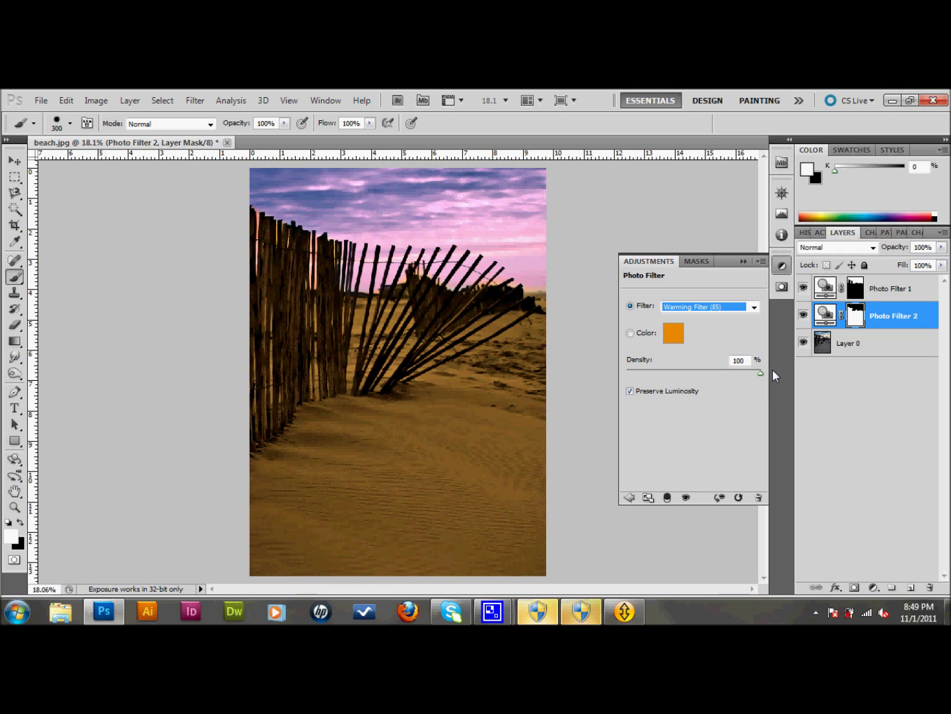
drag(761, 373, 754, 376)
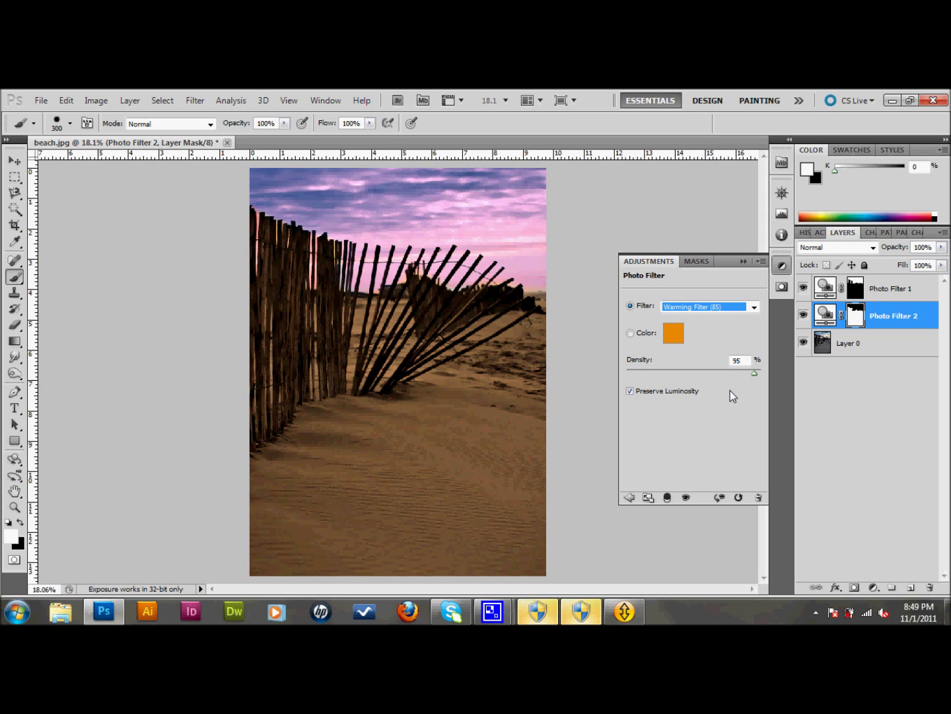
drag(754, 374, 751, 373)
Step: Toggle the warming filter on and off to compare the sand, leaving it switched on
click(804, 317)
click(804, 317)
click(804, 317)
click(804, 318)
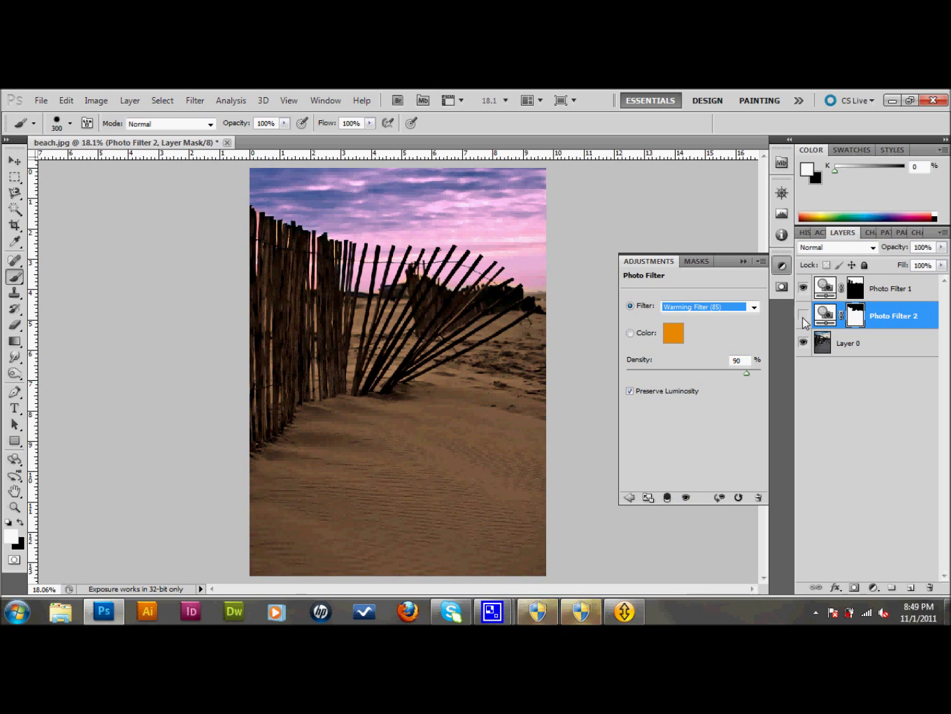
click(804, 318)
click(803, 318)
click(804, 317)
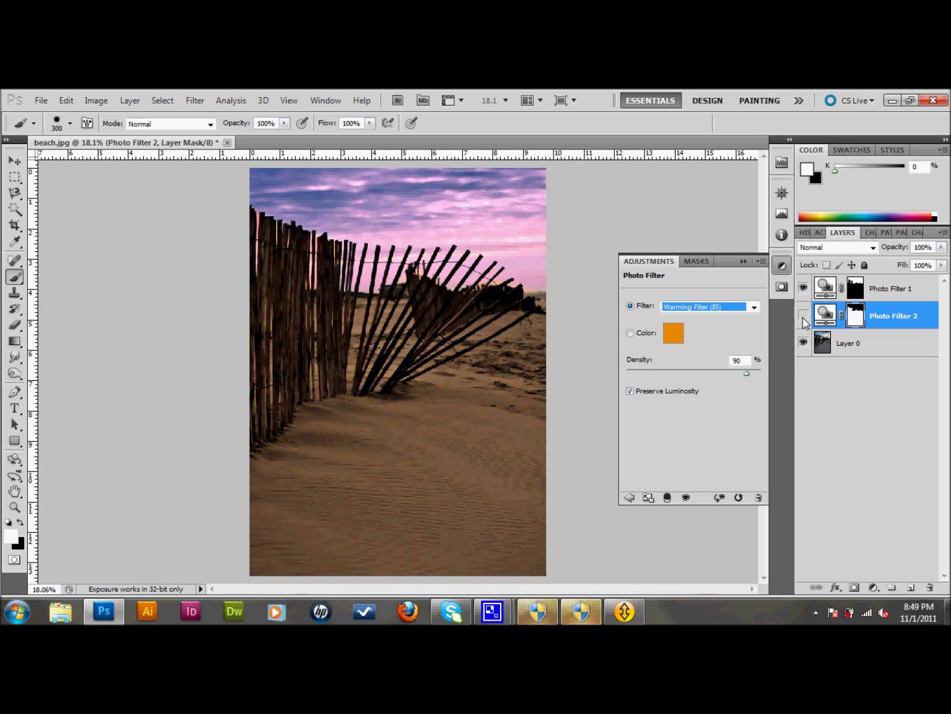
click(803, 317)
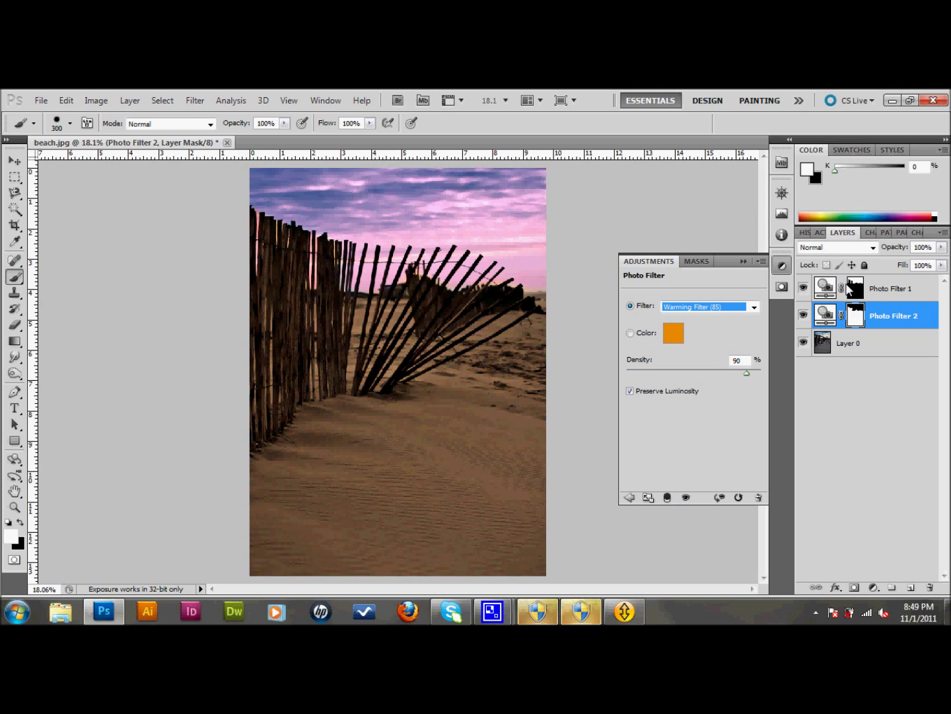
Step: Lower Photo Filter 1's magenta density from 40% to 25%, then deselect the layer
click(828, 288)
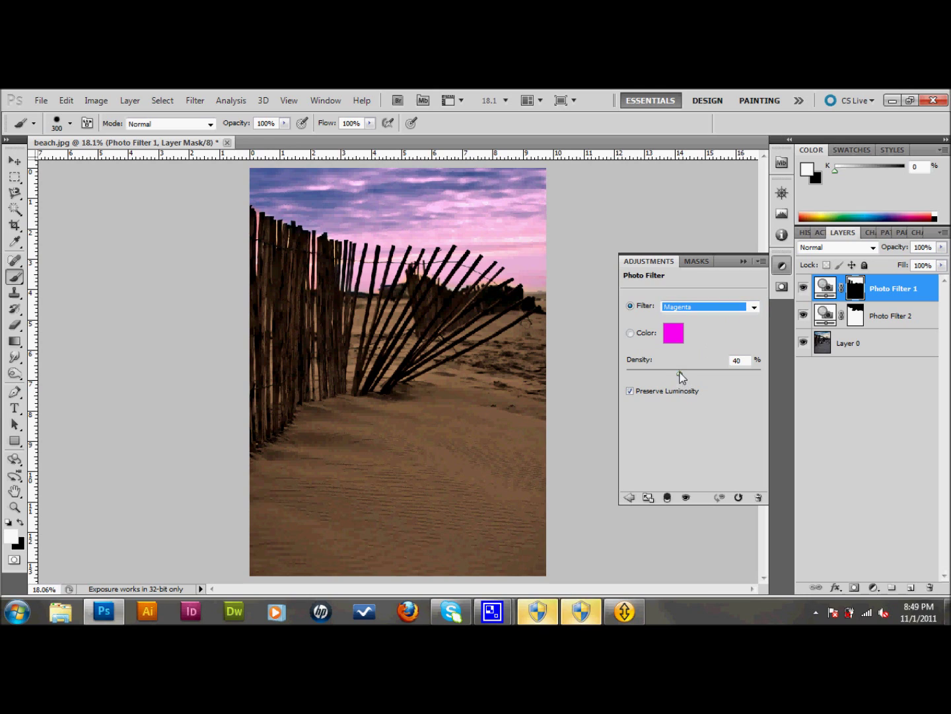
drag(681, 373, 664, 372)
drag(663, 372, 662, 371)
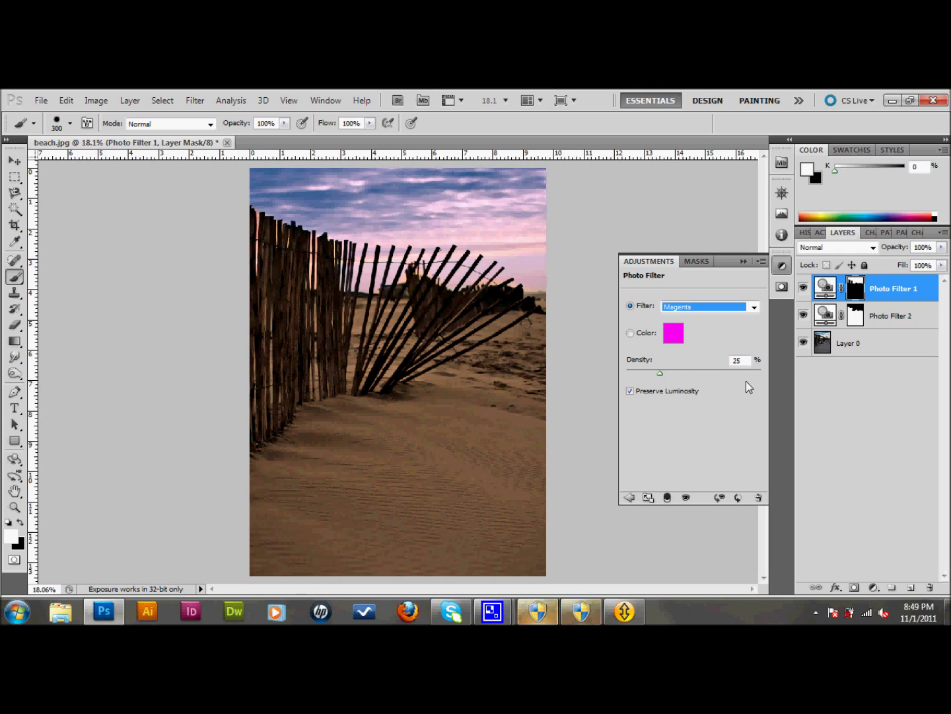
click(835, 391)
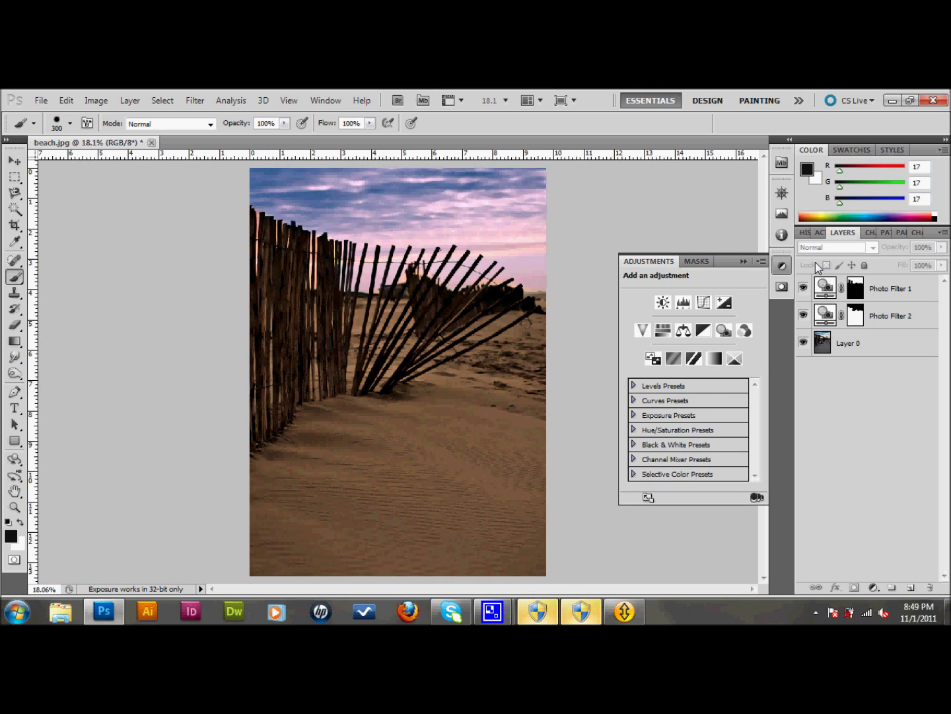
click(804, 233)
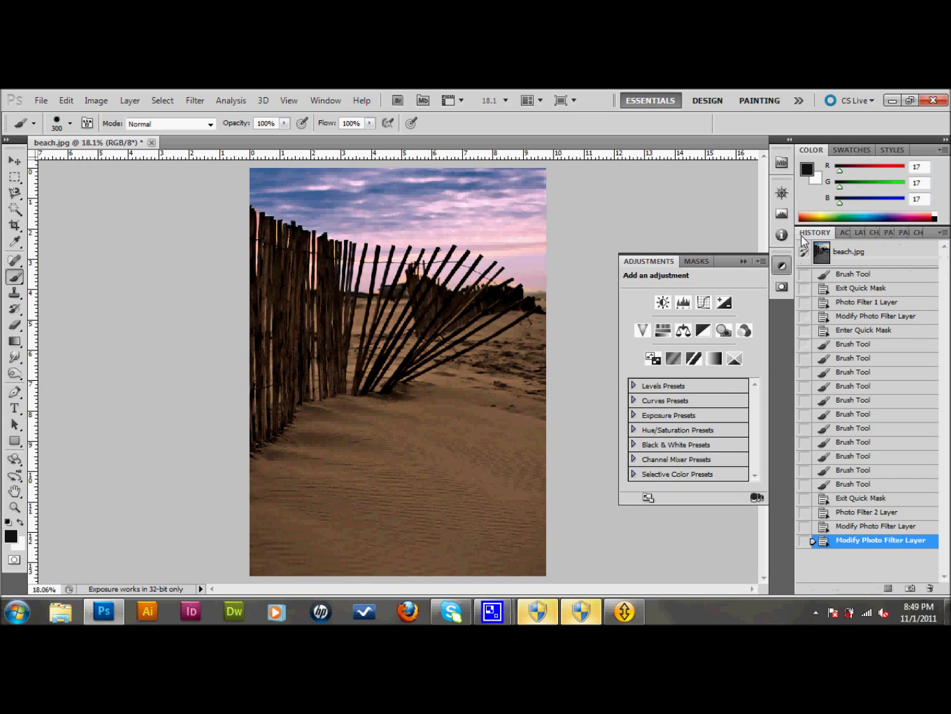
click(857, 251)
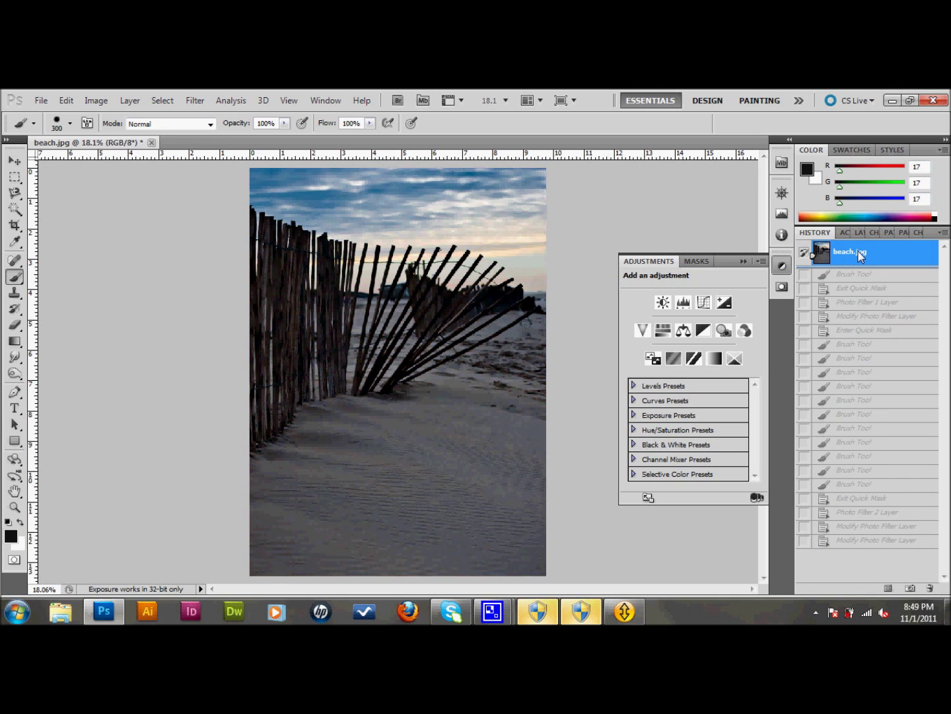
click(865, 540)
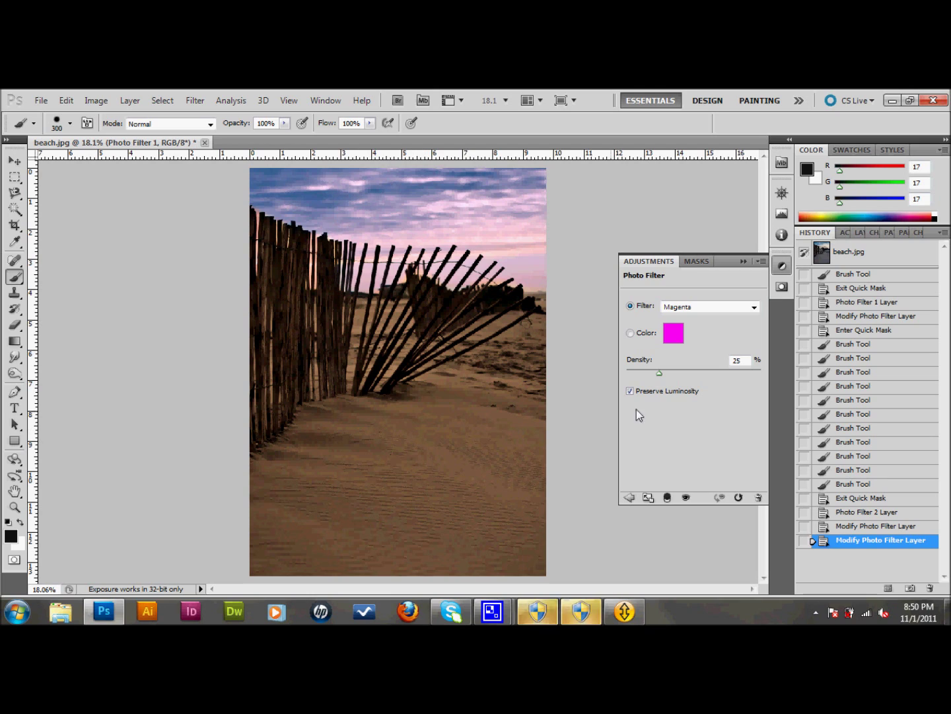
click(859, 233)
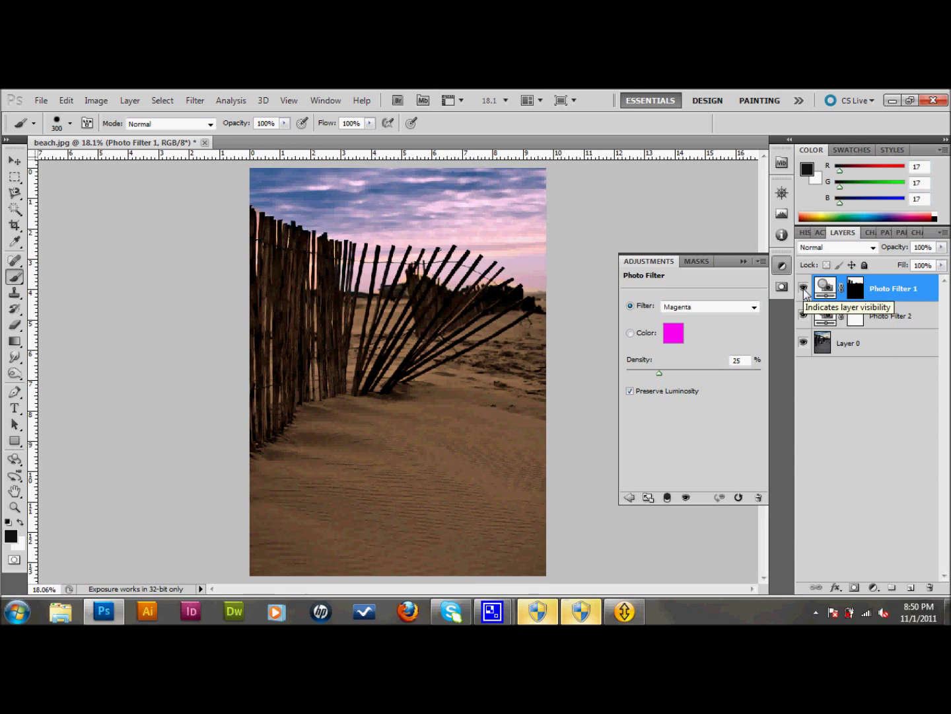
Step: Add a new layer, try an orange foreground colour, and undo the too-dark test dab
click(913, 587)
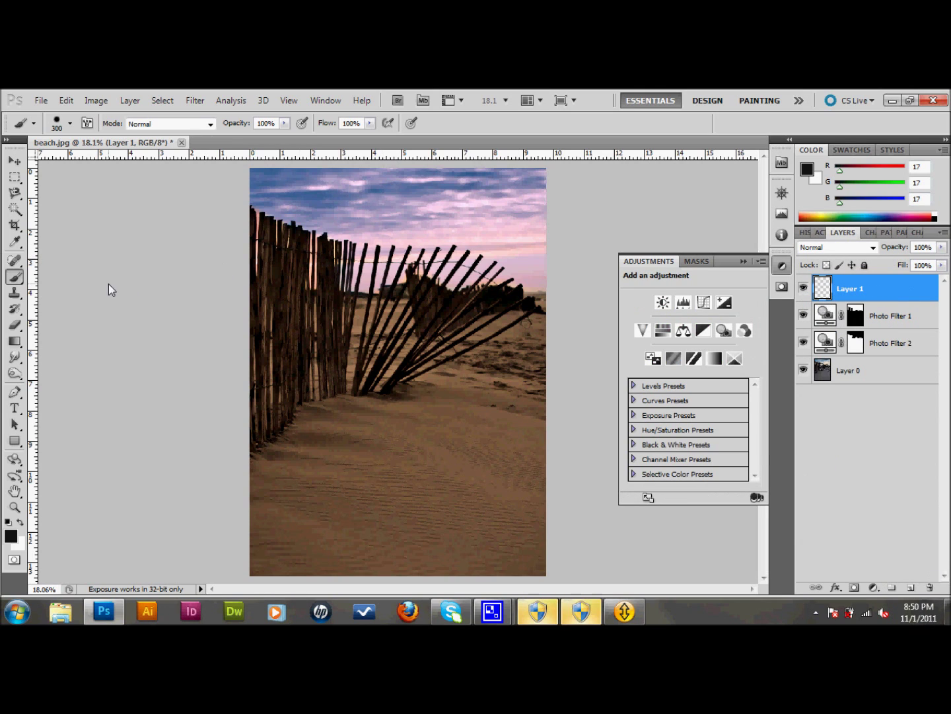
click(10, 535)
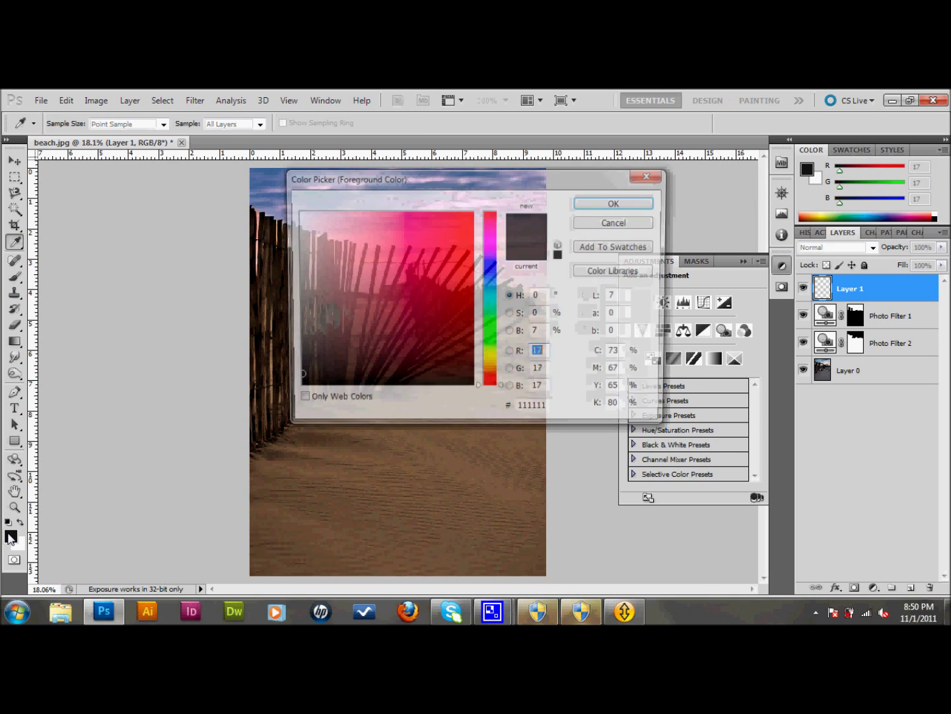
click(495, 374)
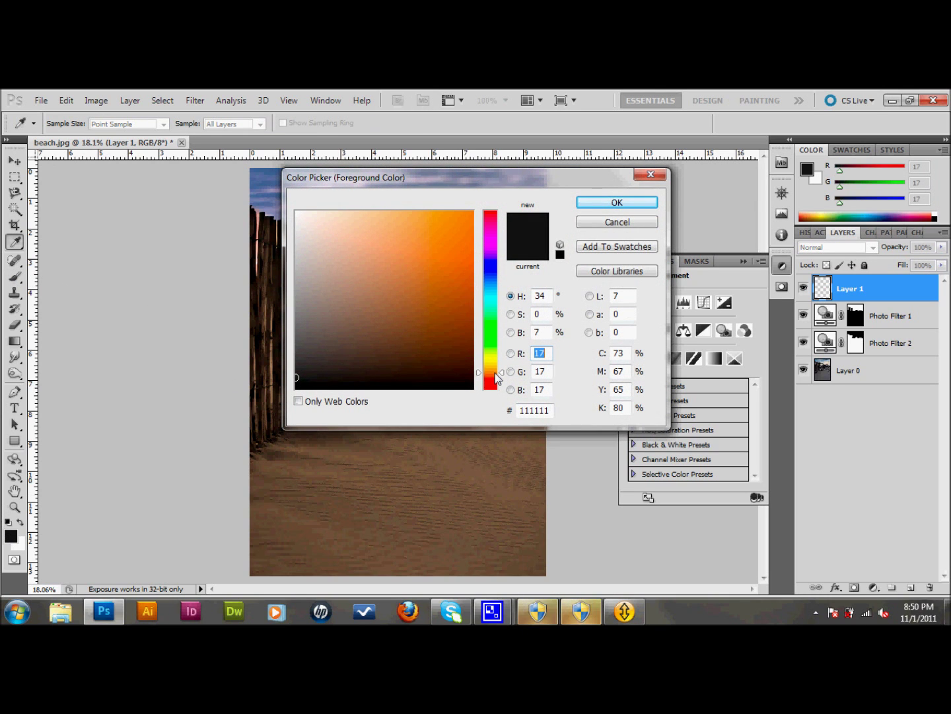
click(615, 203)
key(b)
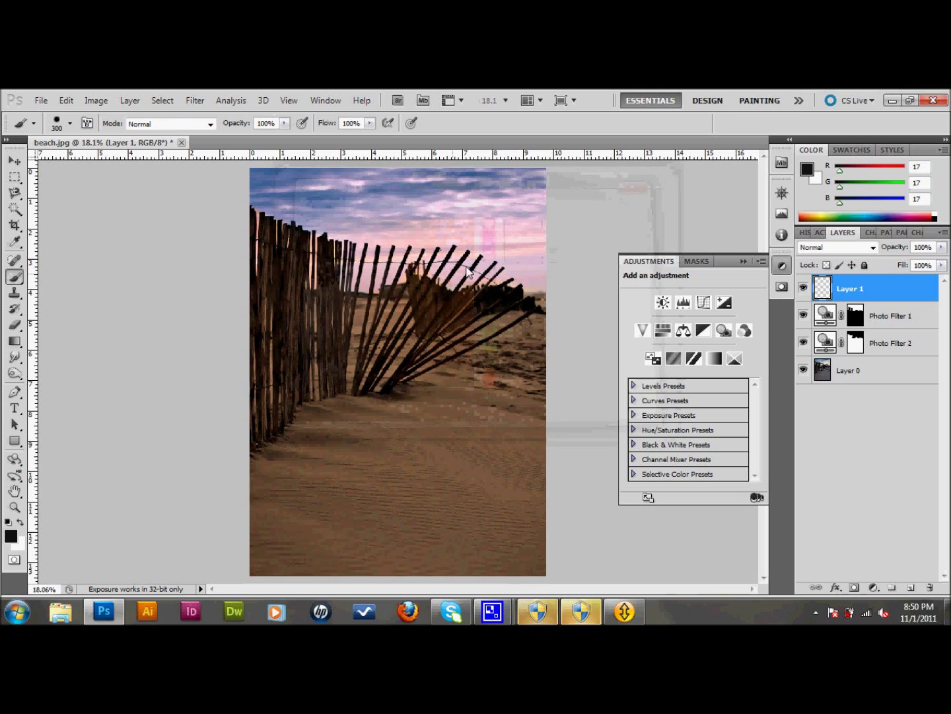
click(518, 272)
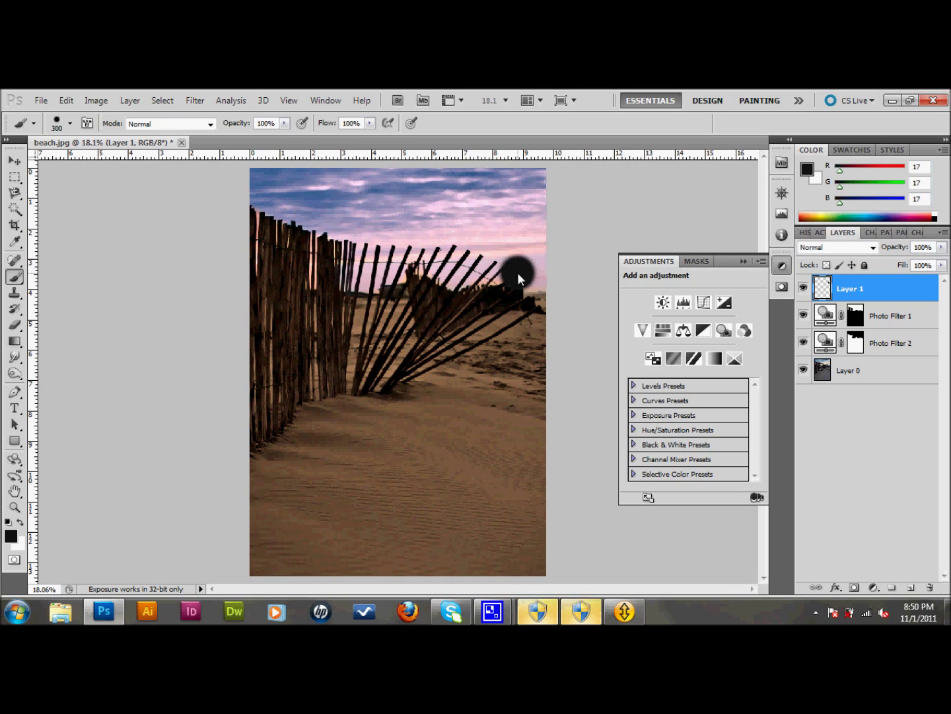
key(ctrl+z)
Step: Set the foreground to light golden orange e9b25a and paint a soft sun above the fence
click(10, 538)
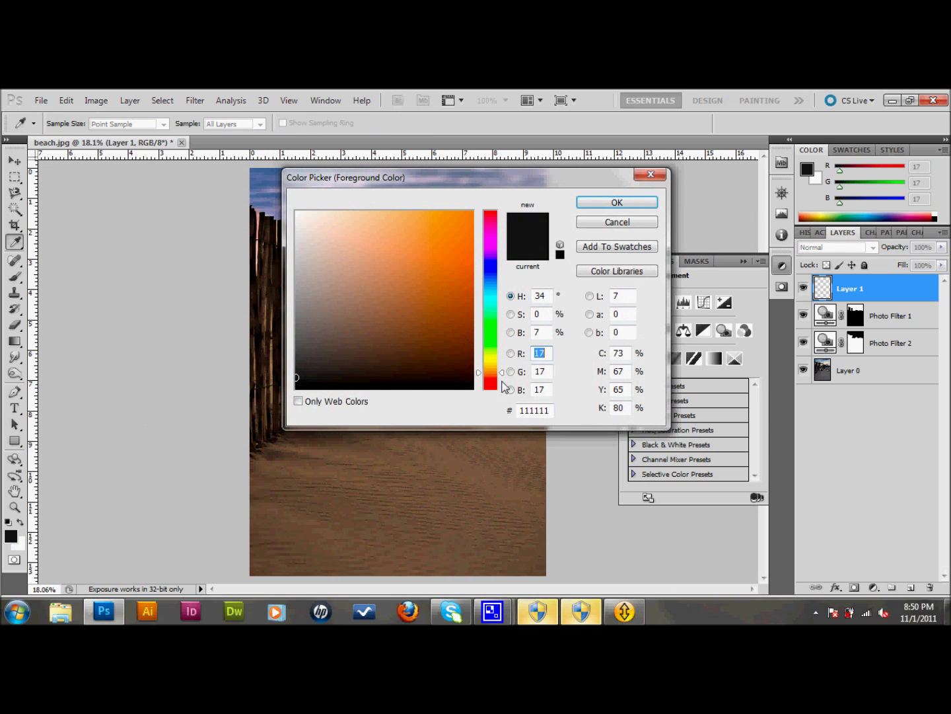
drag(497, 368, 496, 362)
click(449, 287)
click(458, 309)
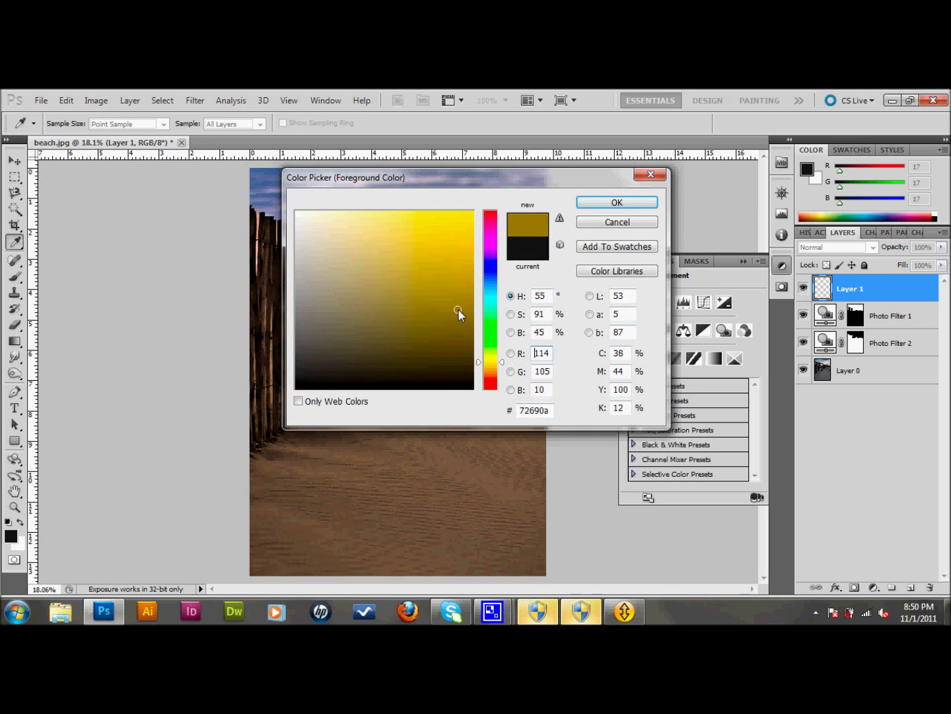
click(495, 372)
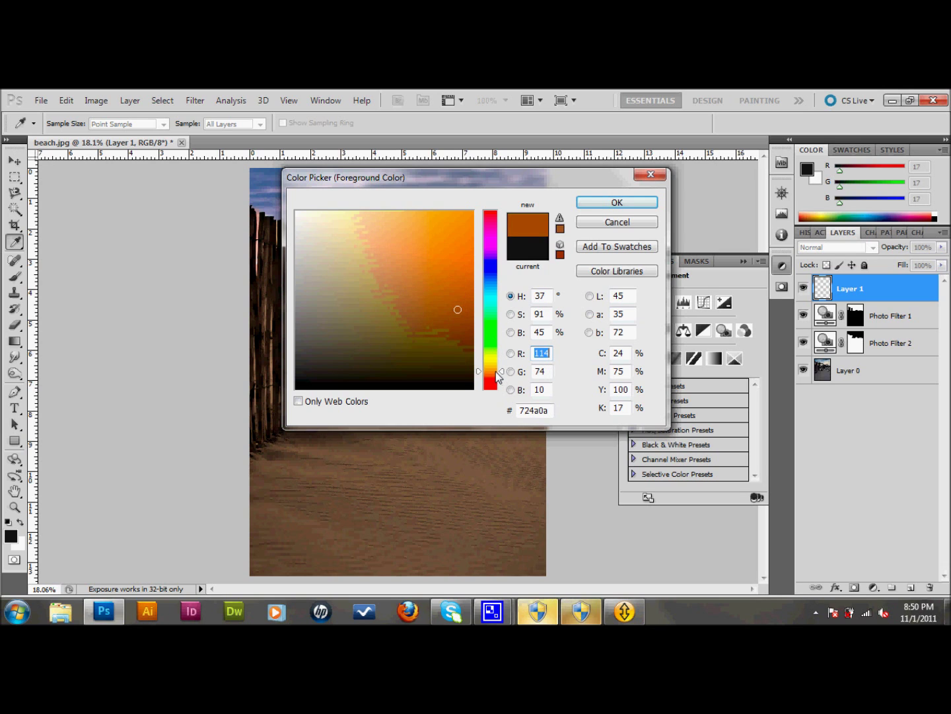
mouse_move(456, 306)
mouse_down()
mouse_move(425, 270)
mouse_move(436, 248)
mouse_move(404, 227)
mouse_up()
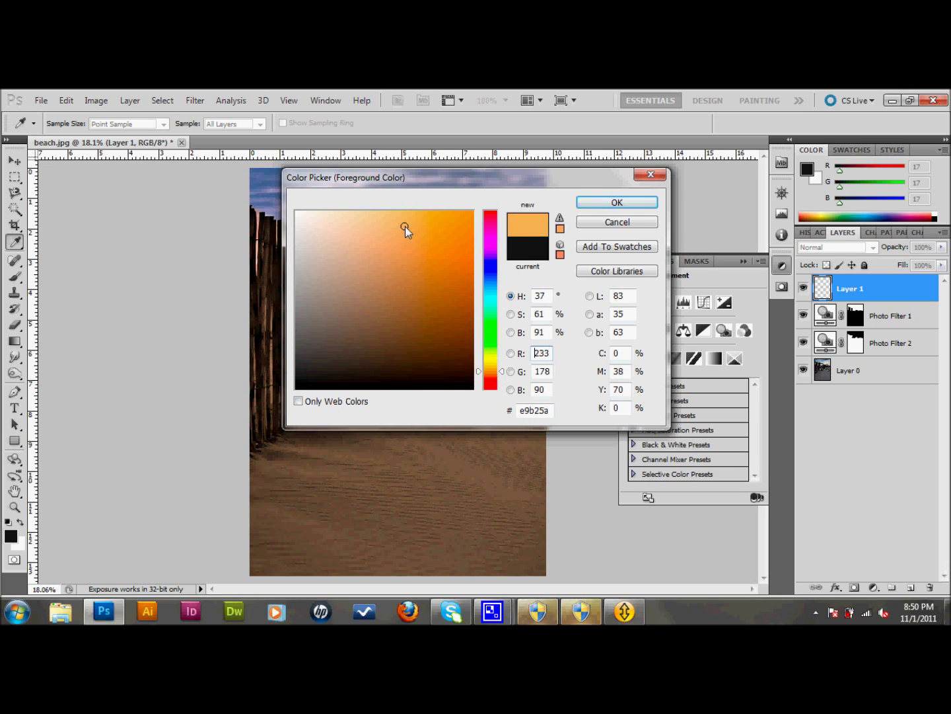
click(589, 211)
key(b)
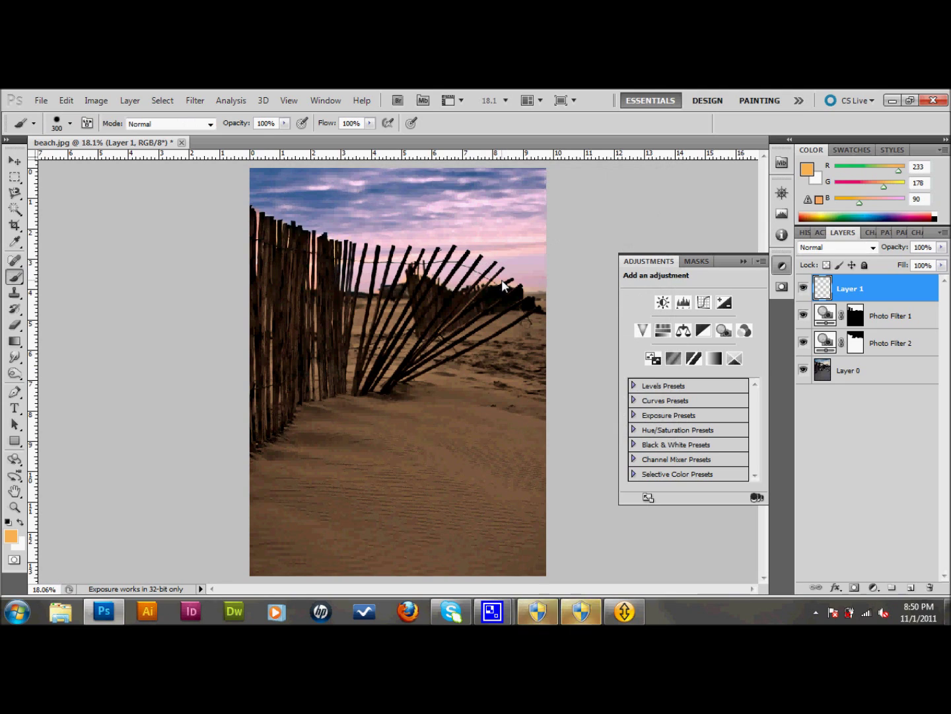
click(513, 274)
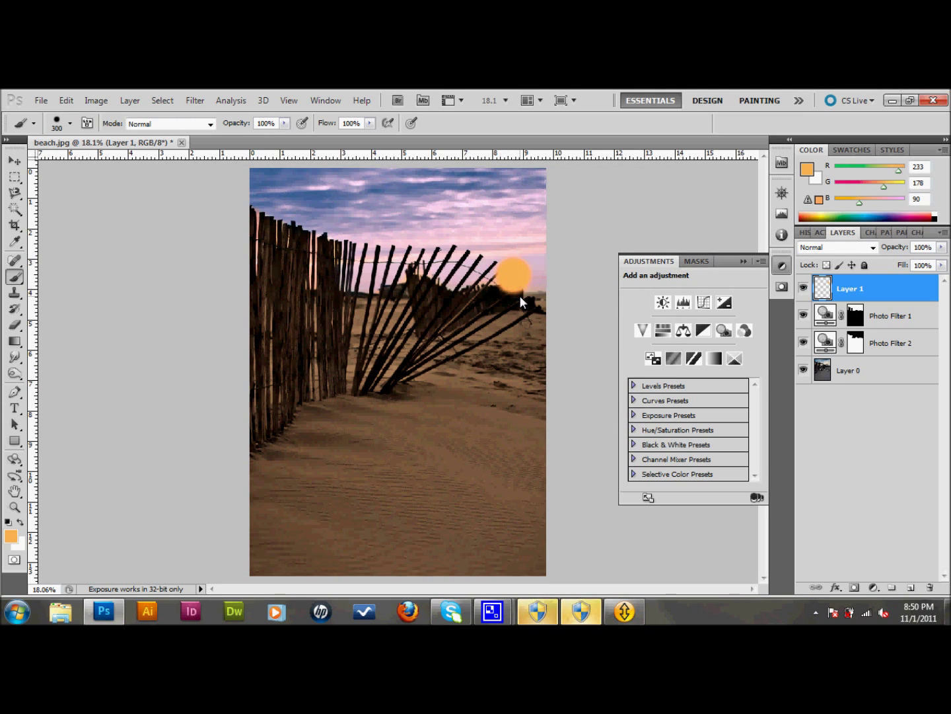
Step: Add a layer mask to the sun, erase it where the fence overlaps, and add Layer 2
click(854, 587)
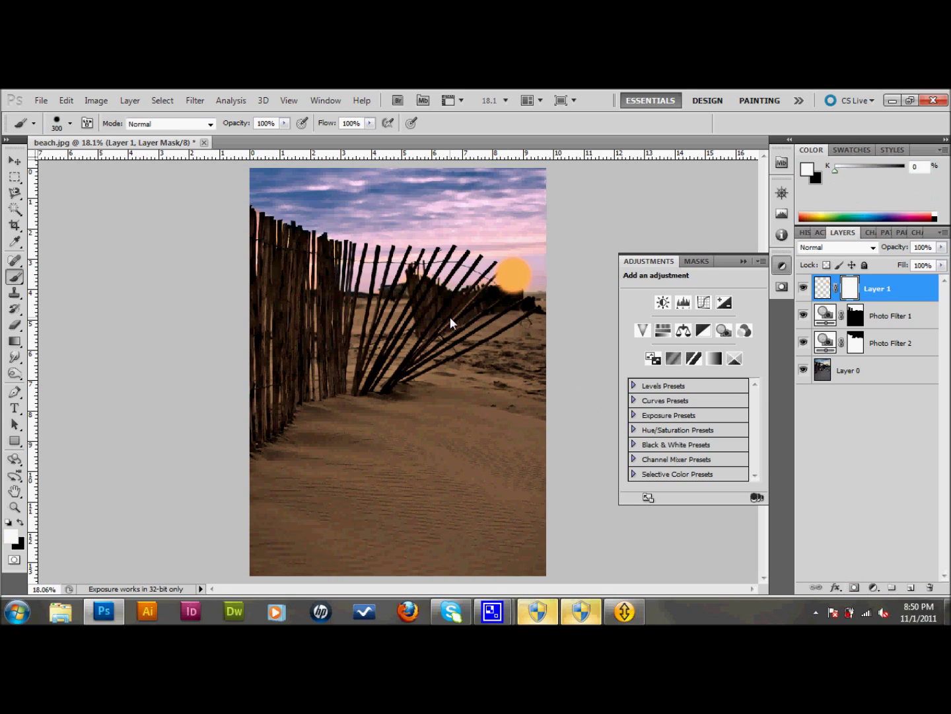
key(e)
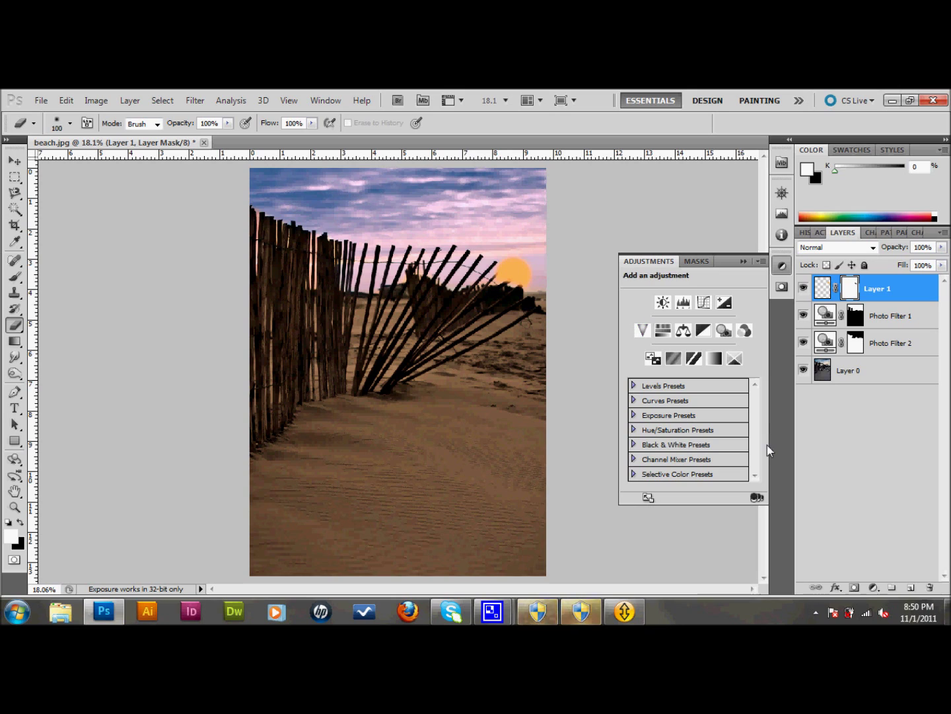
key(v)
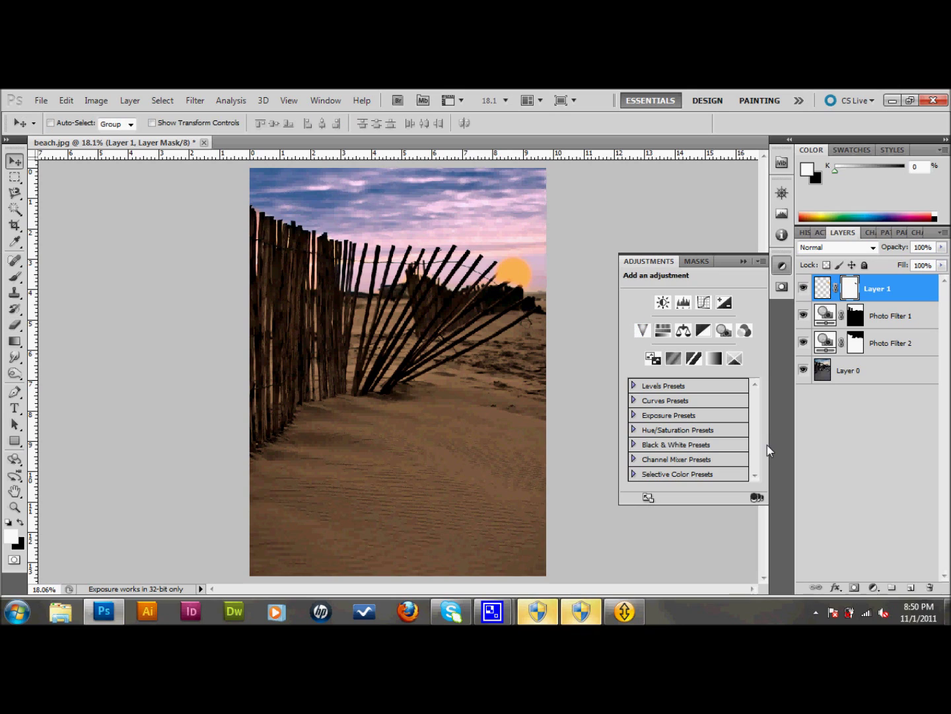
click(912, 587)
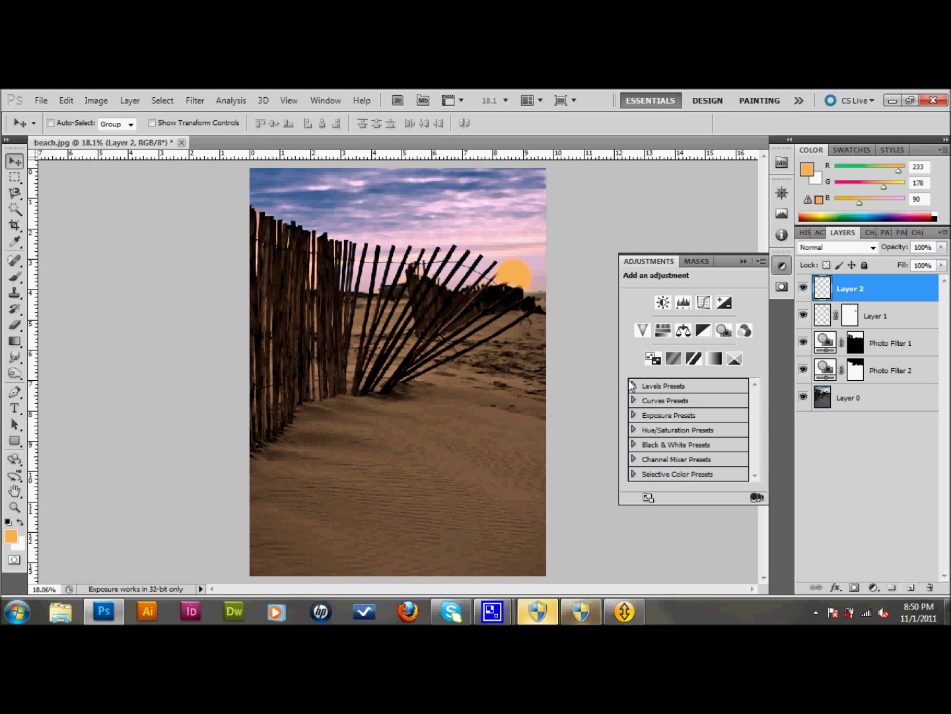
Step: Fill Layer 2 with solid black using the Paint Bucket, then open the Filter > Render list
click(15, 340)
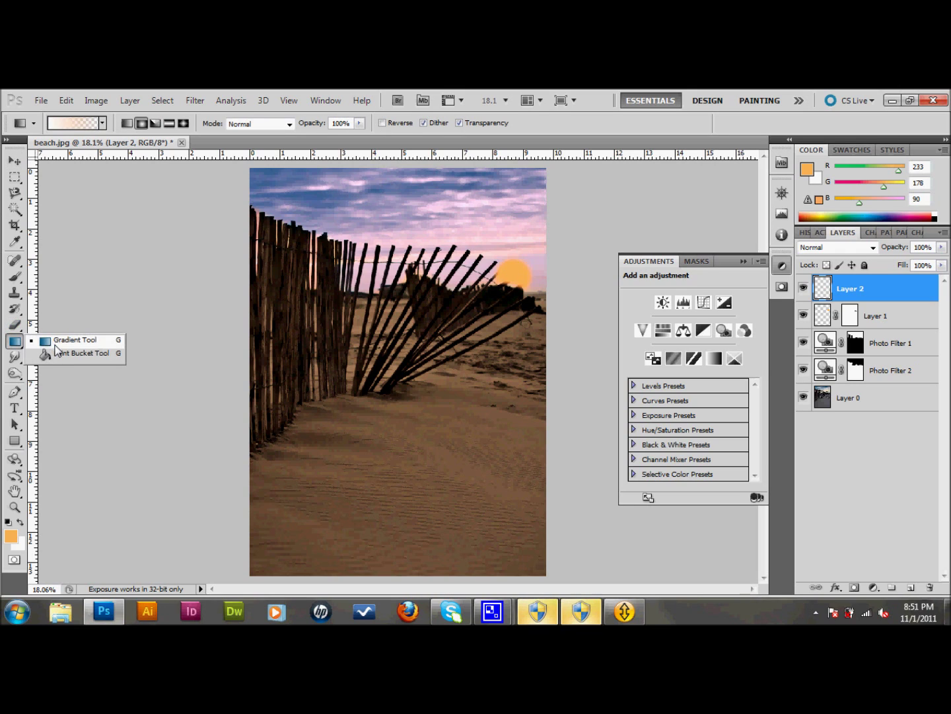
click(60, 353)
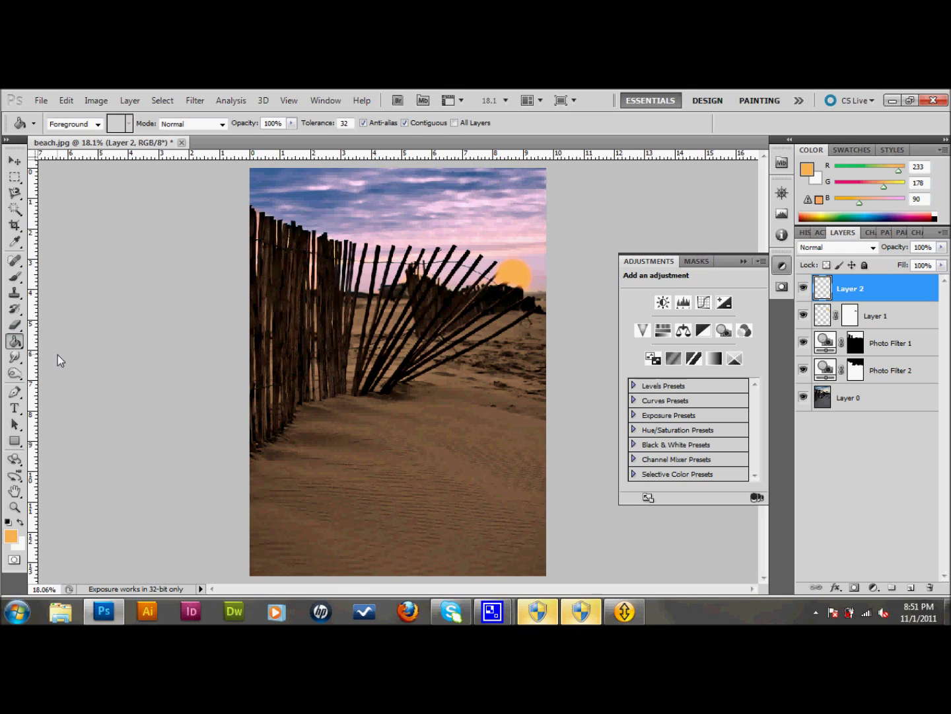
click(8, 522)
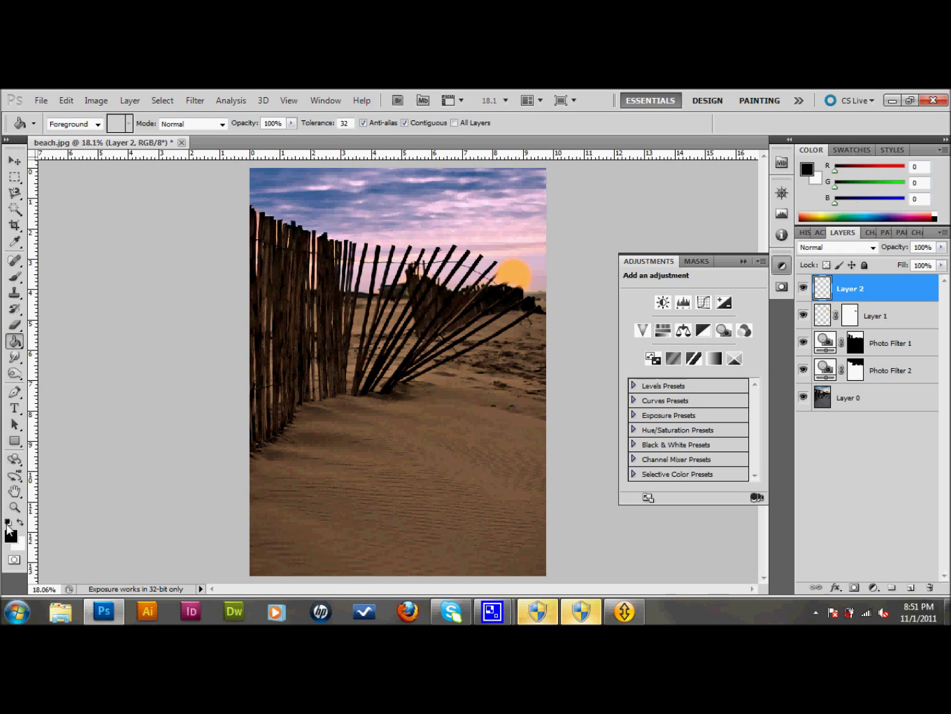
click(371, 300)
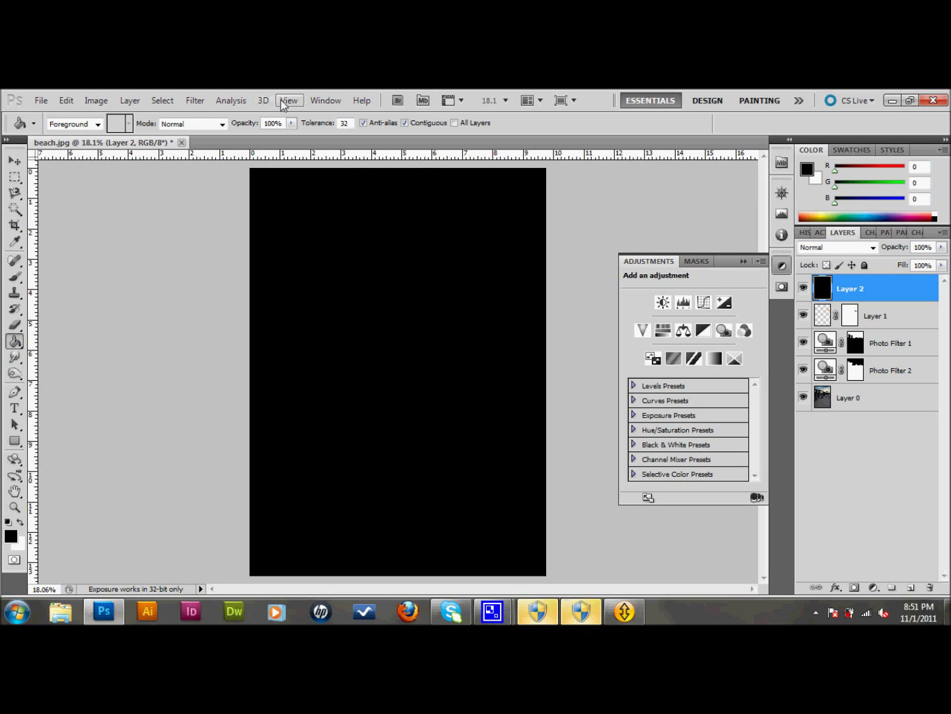
click(196, 99)
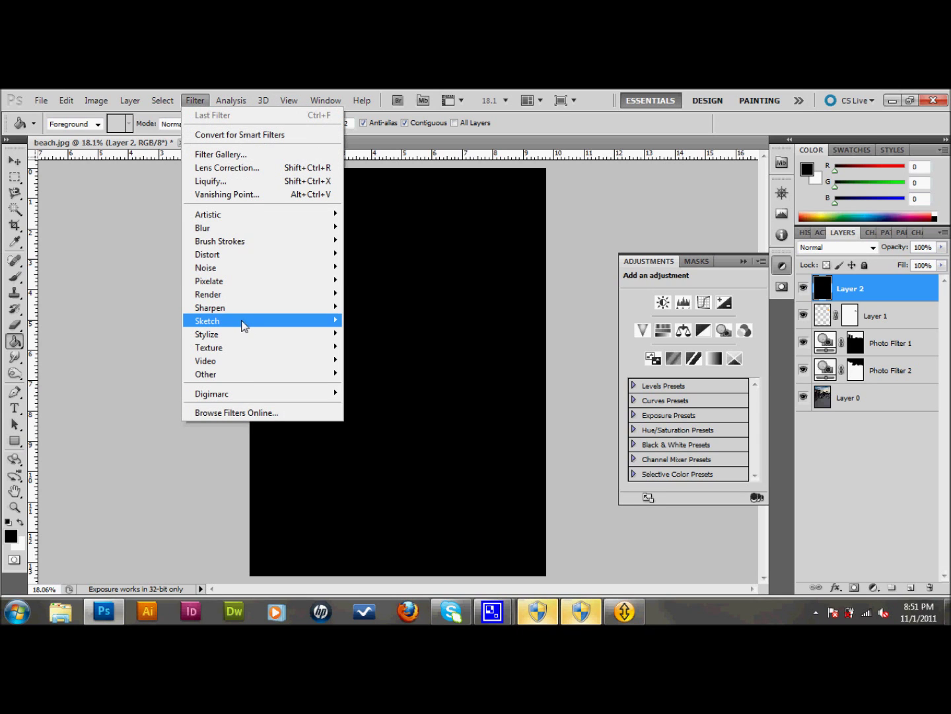
mouse_move(275, 294)
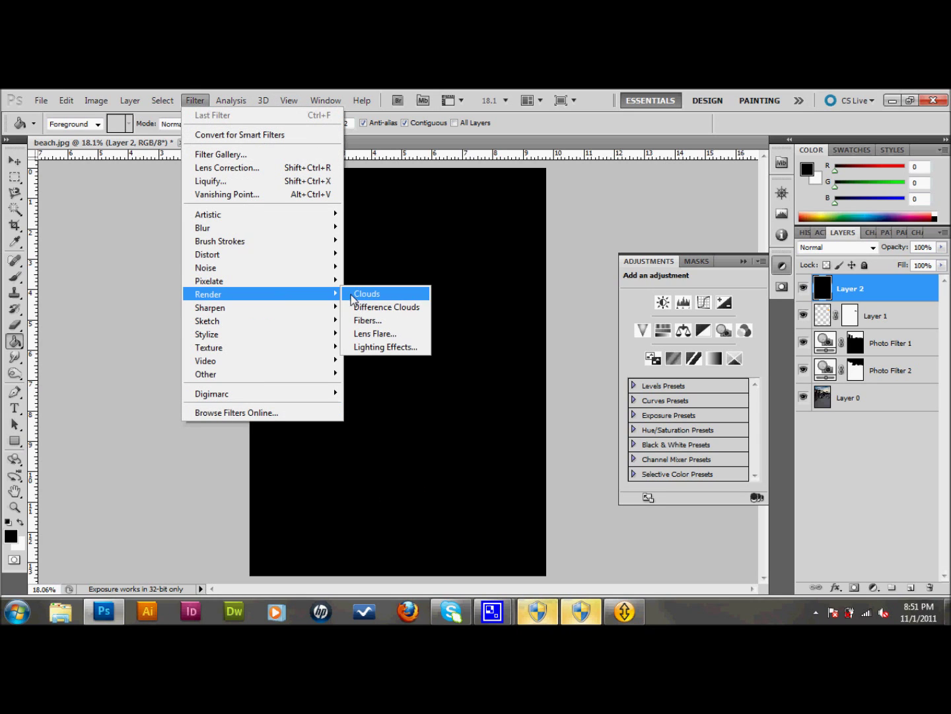
Step: Render a lens flare on the black Layer 2 and set its blend mode to Screen
click(368, 337)
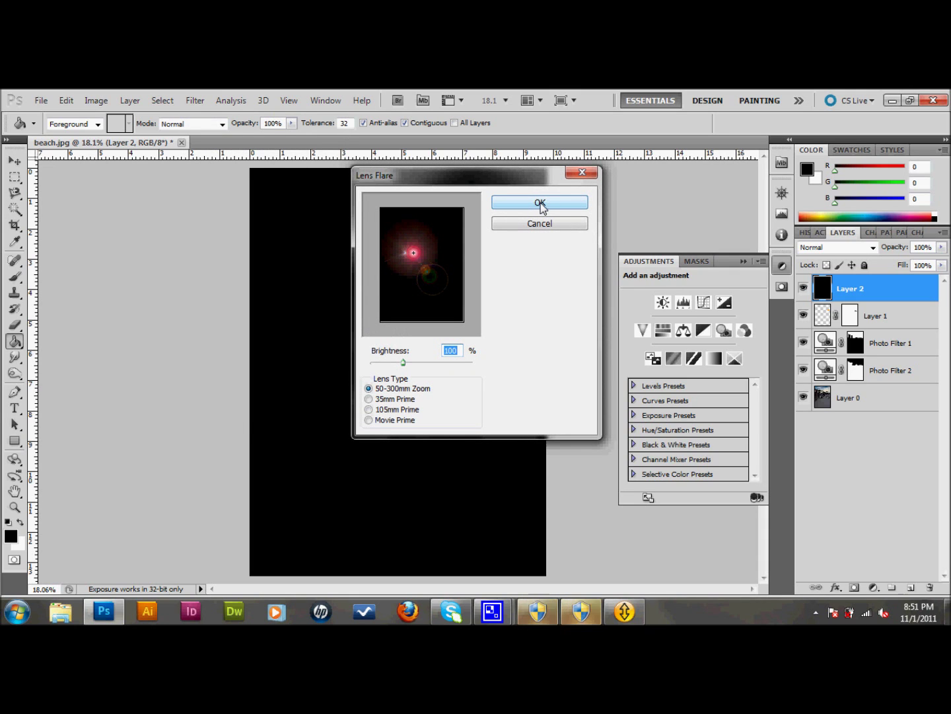
click(540, 204)
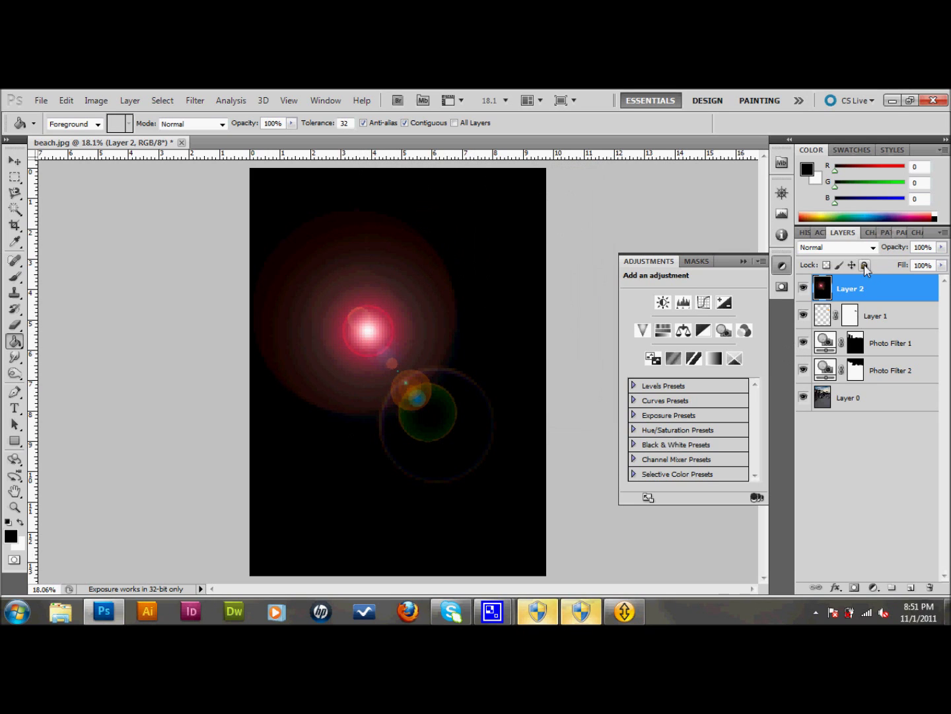
click(842, 247)
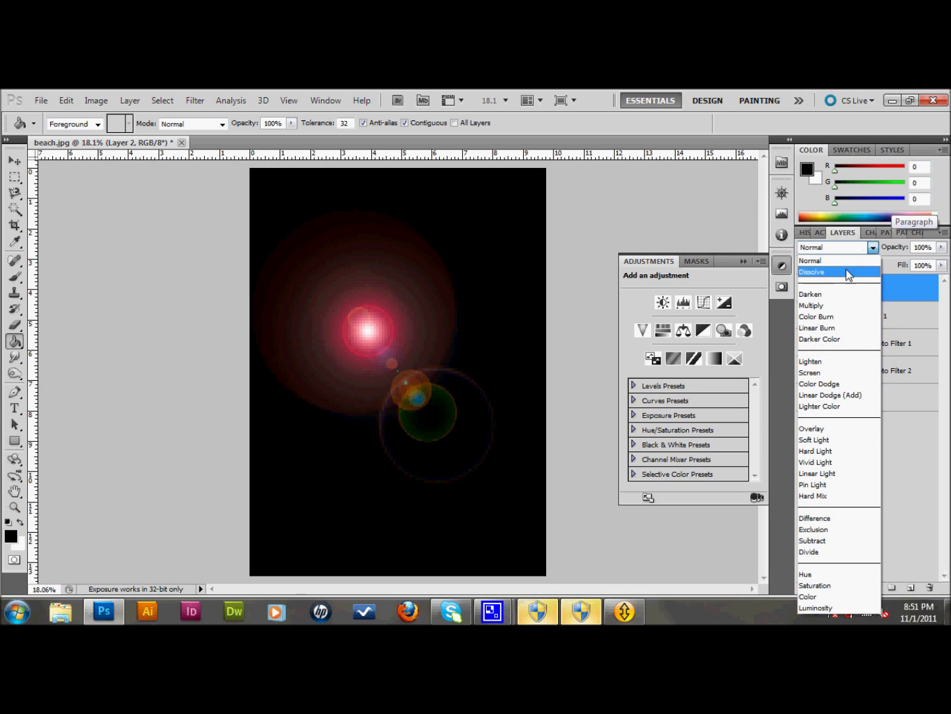
click(861, 259)
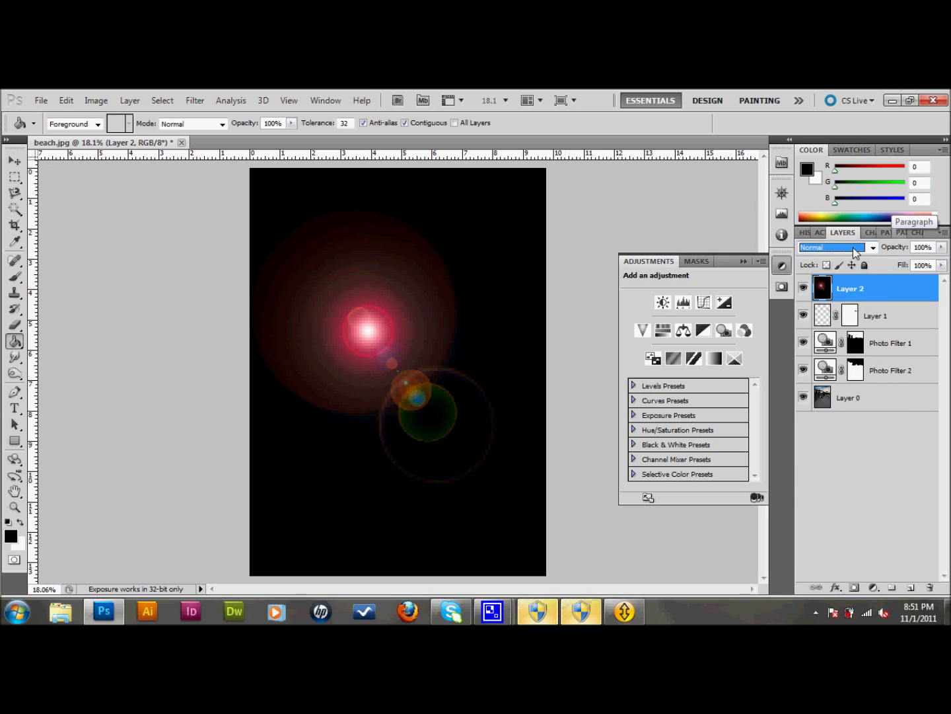
click(856, 251)
click(829, 373)
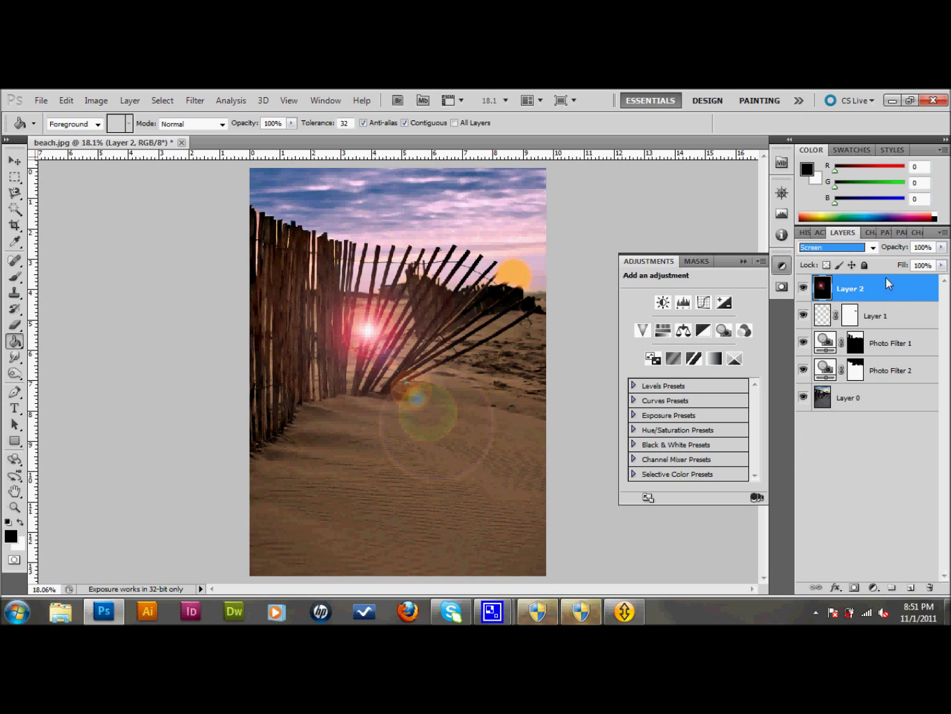
click(13, 161)
Step: Drag the lens flare onto the orange sun and set Layer 2's opacity to 65%
drag(371, 336, 503, 299)
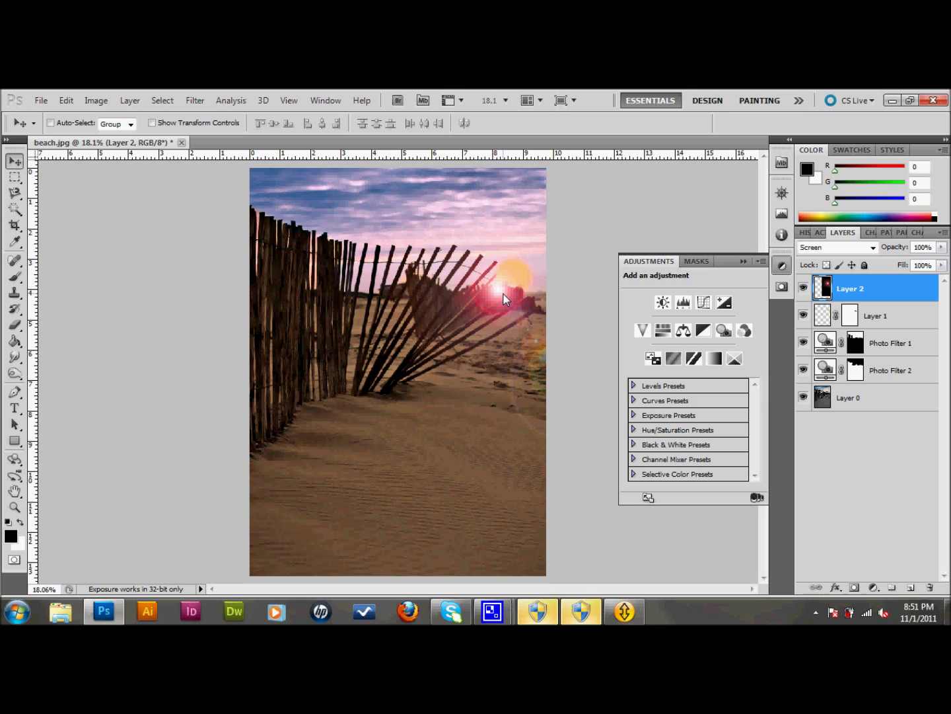
drag(503, 293, 497, 288)
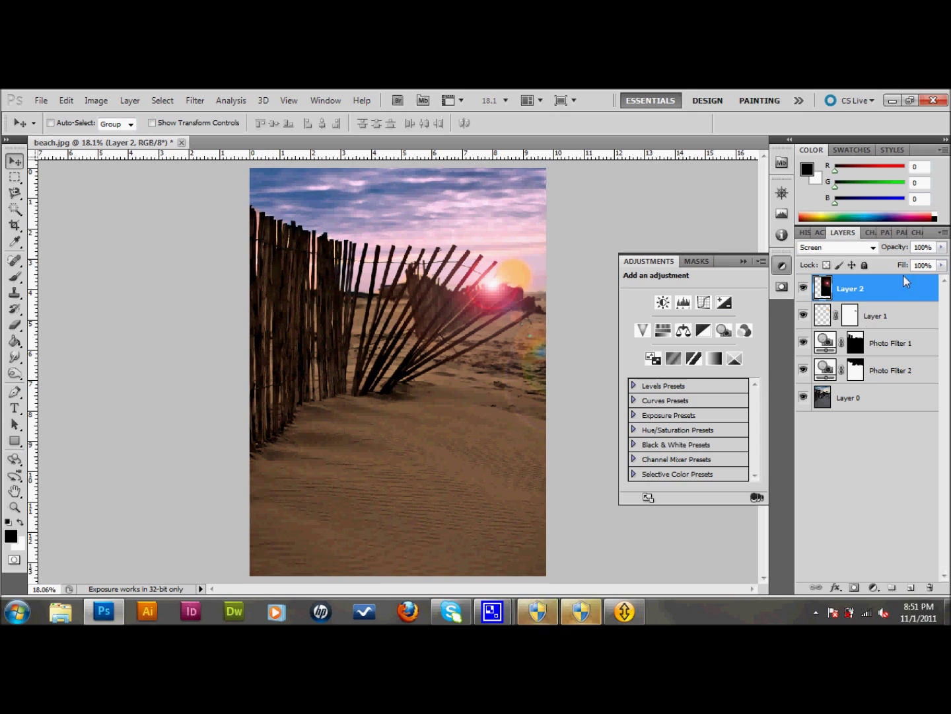
click(920, 248)
text(75)
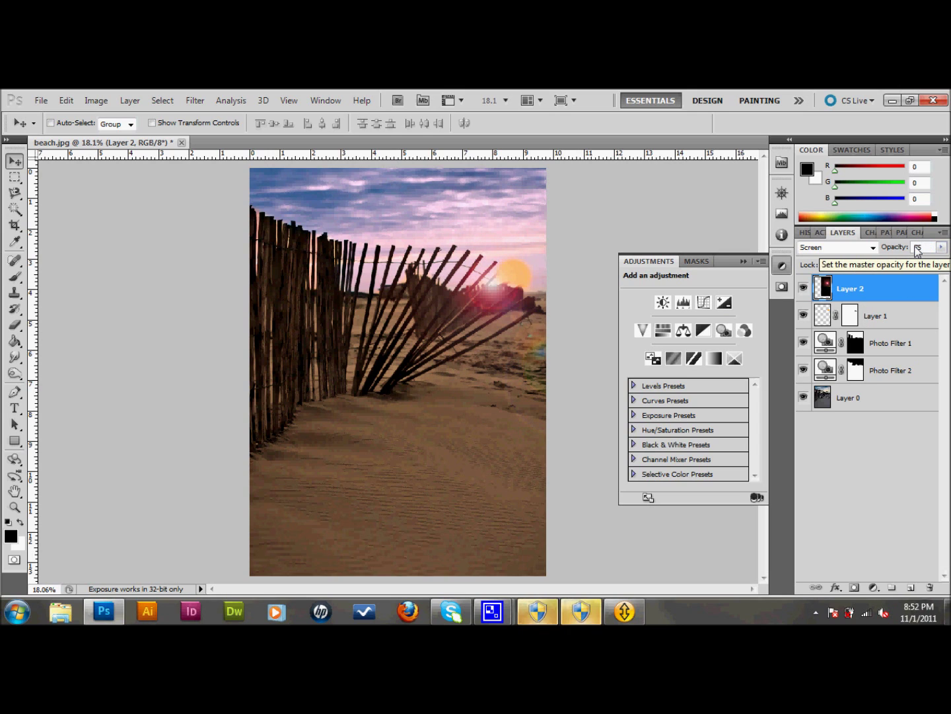
key(BackSpace)
key(BackSpace)
text(50)
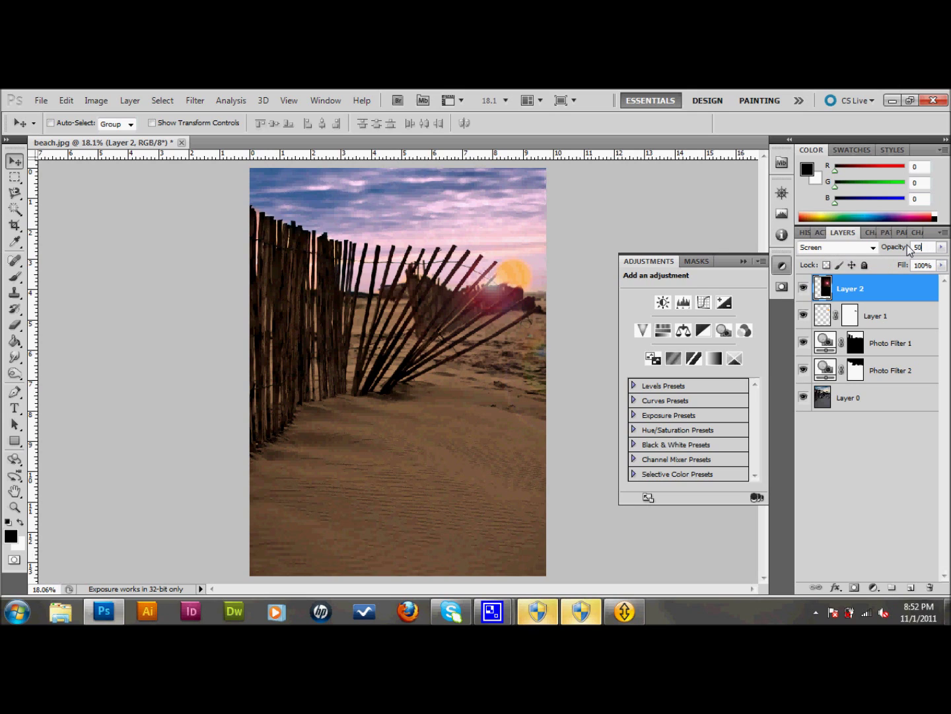
key(Return)
text(65)
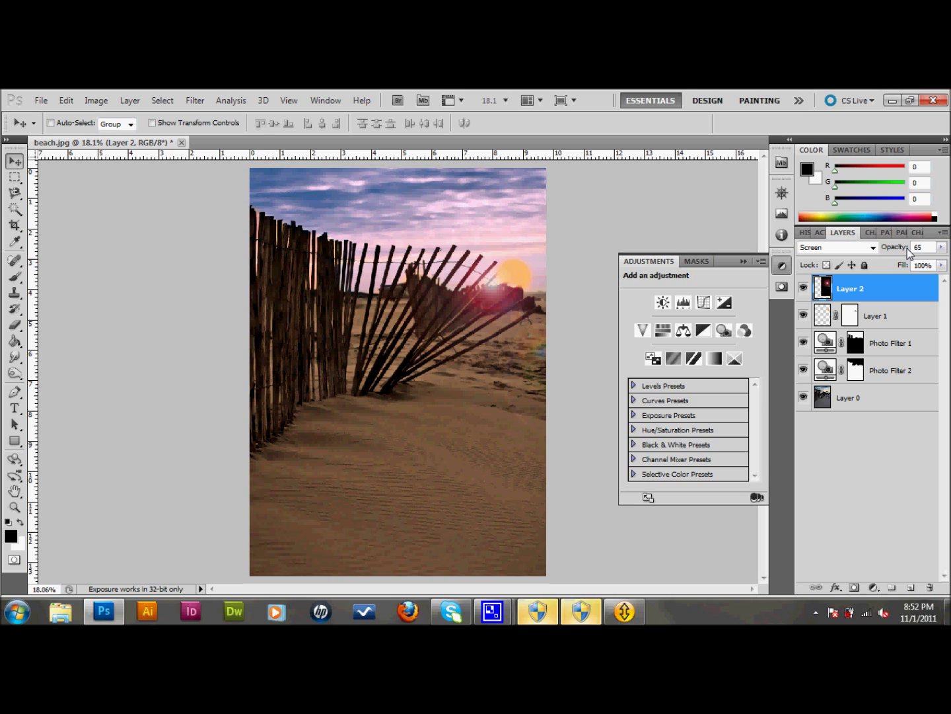
click(493, 292)
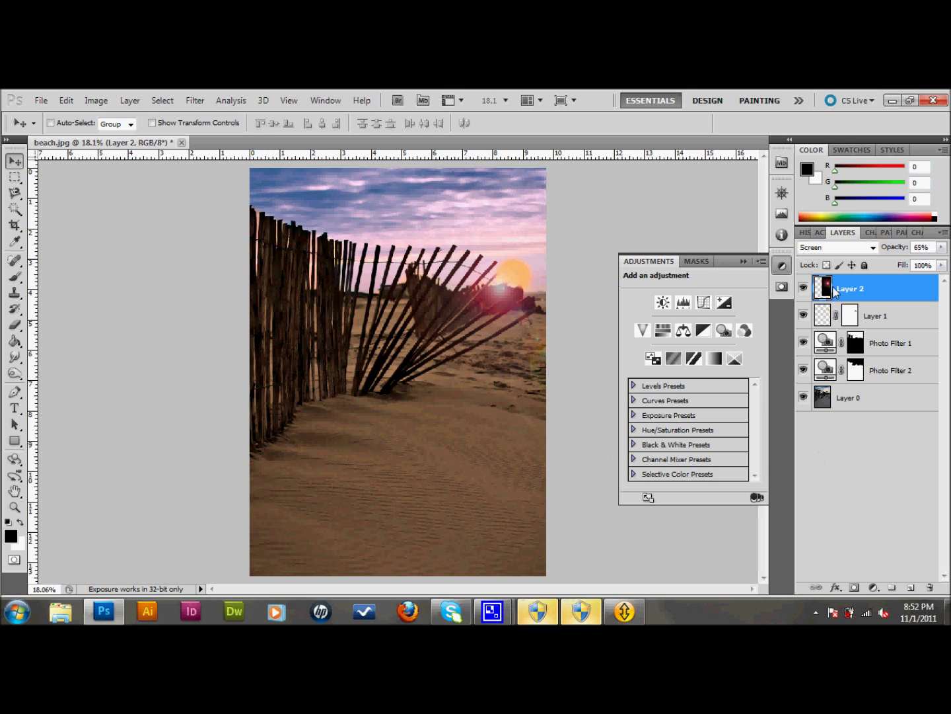
Step: In the History panel, view the original beach.jpg snapshot, then return to the last Move state
click(805, 234)
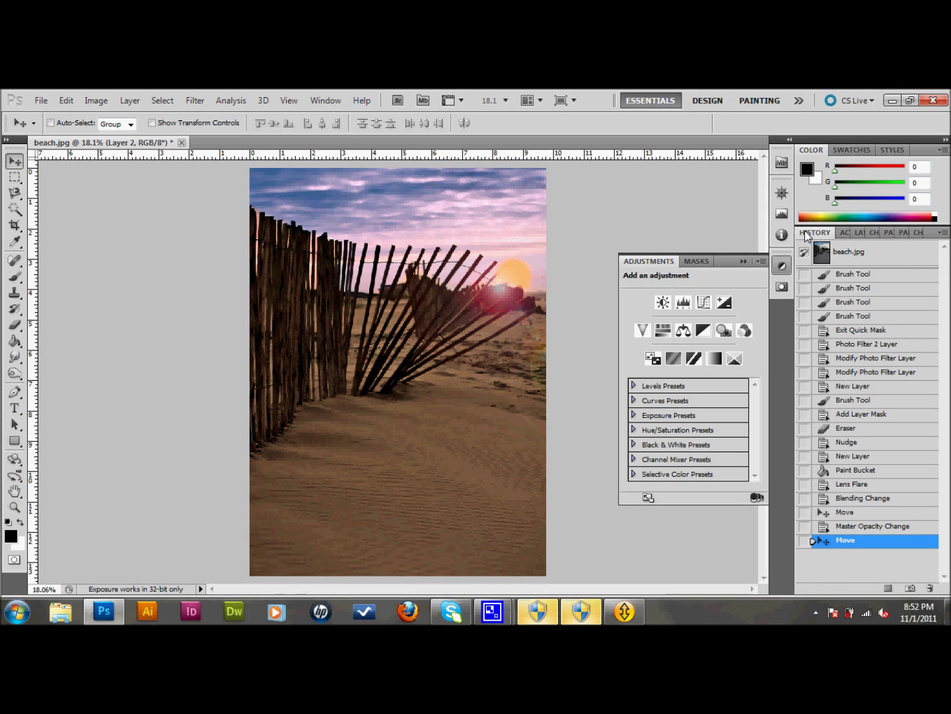
click(863, 259)
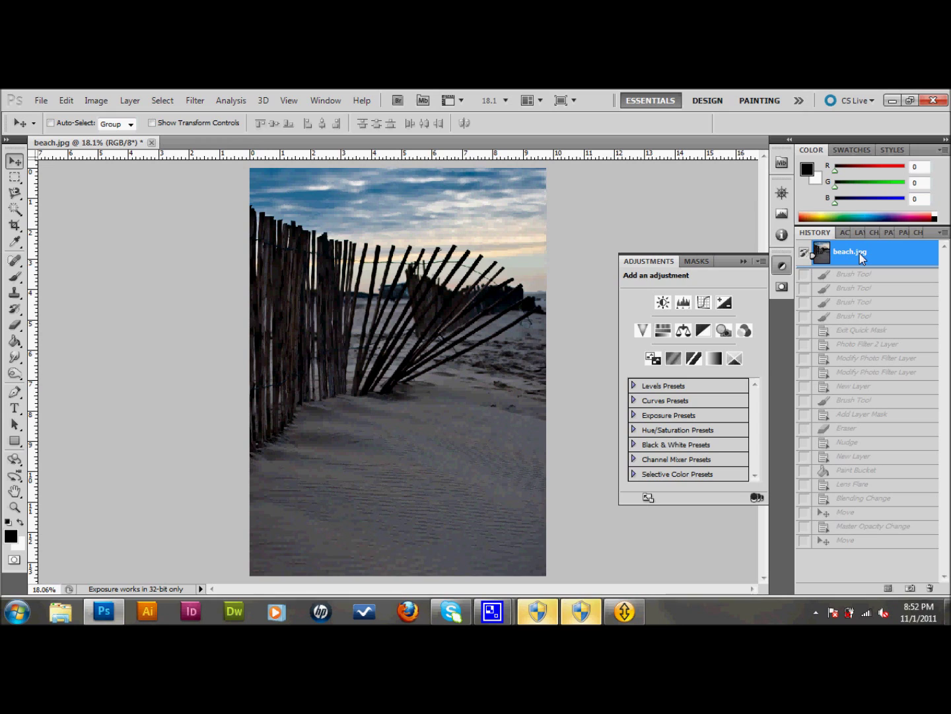
click(852, 541)
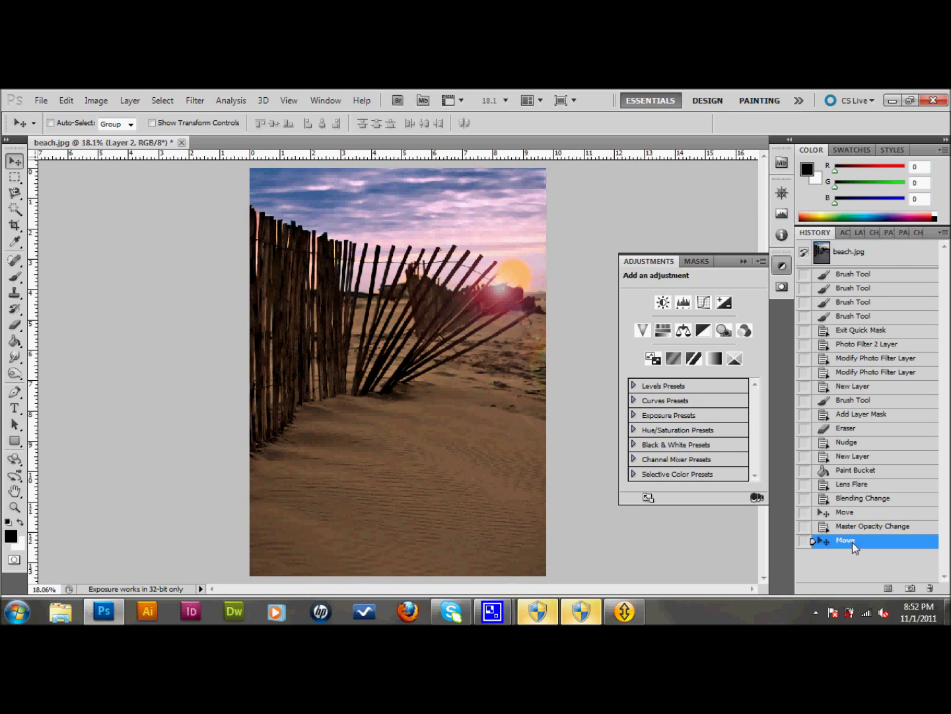